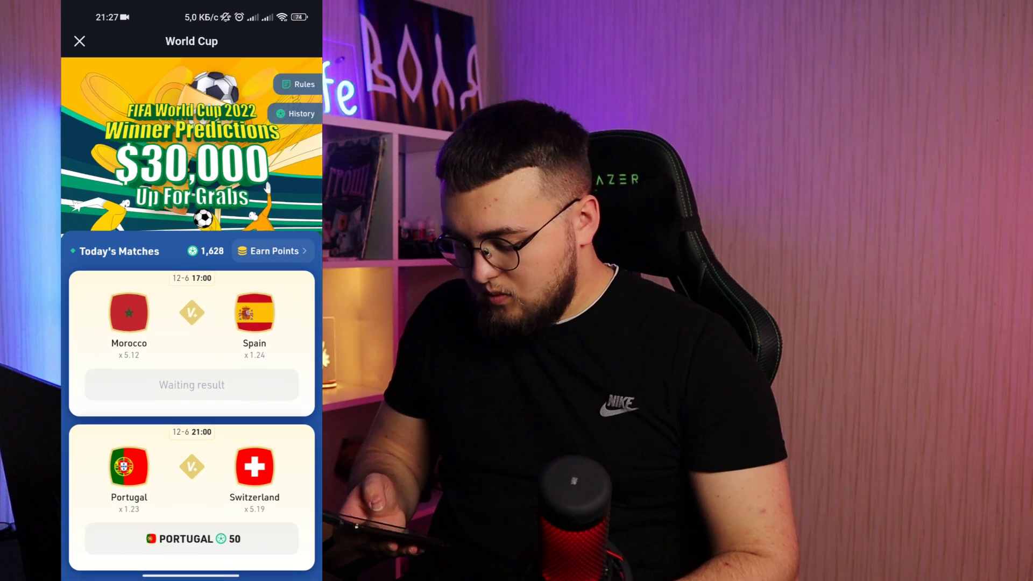
- Browse the World Cup leaderboard's point totals and USDT prizes, with own rank 16 at 1,488 points
scroll(191, 317, down, 7)
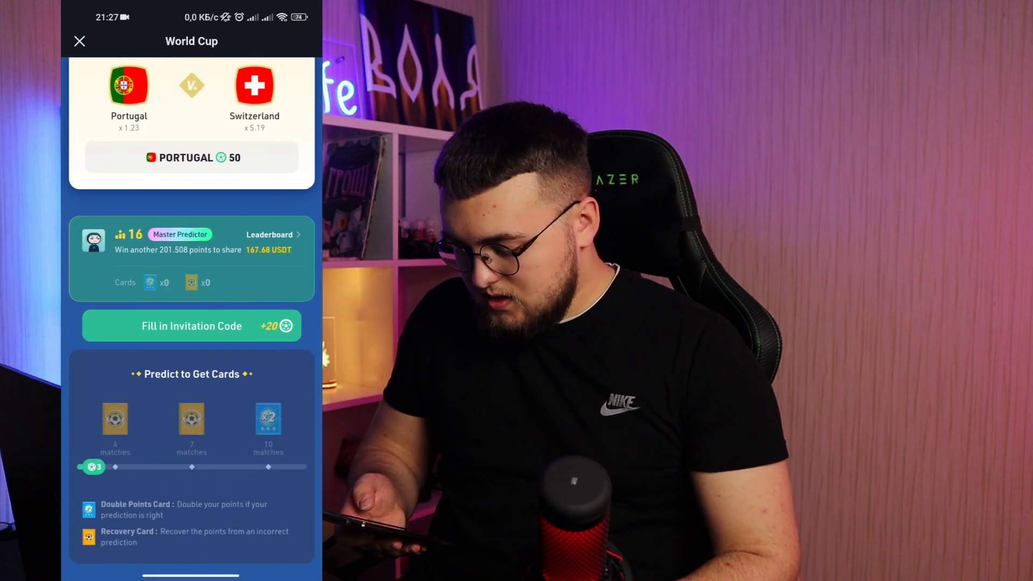
click(270, 235)
scroll(191, 318, down, 5)
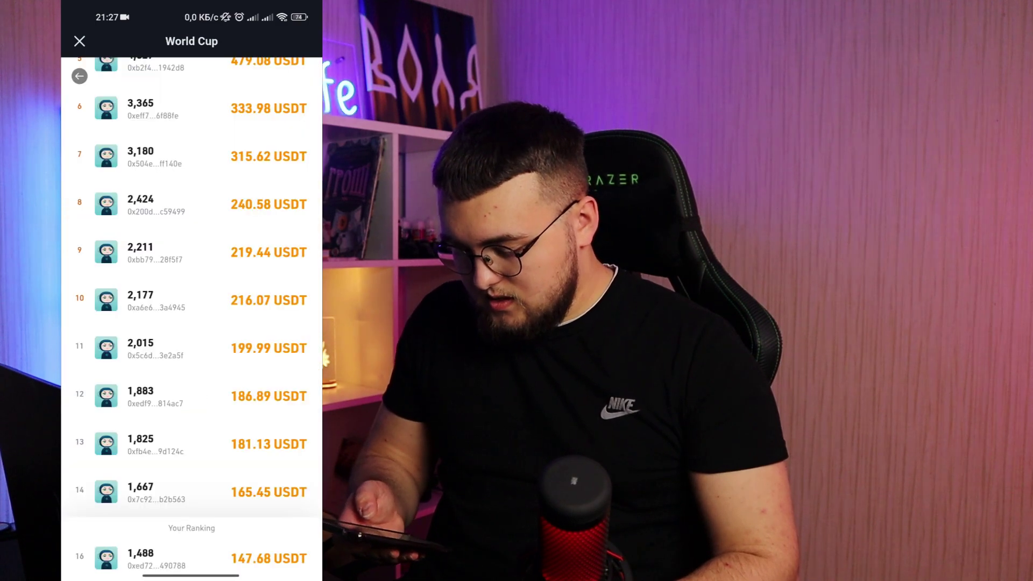
scroll(191, 318, down, 10)
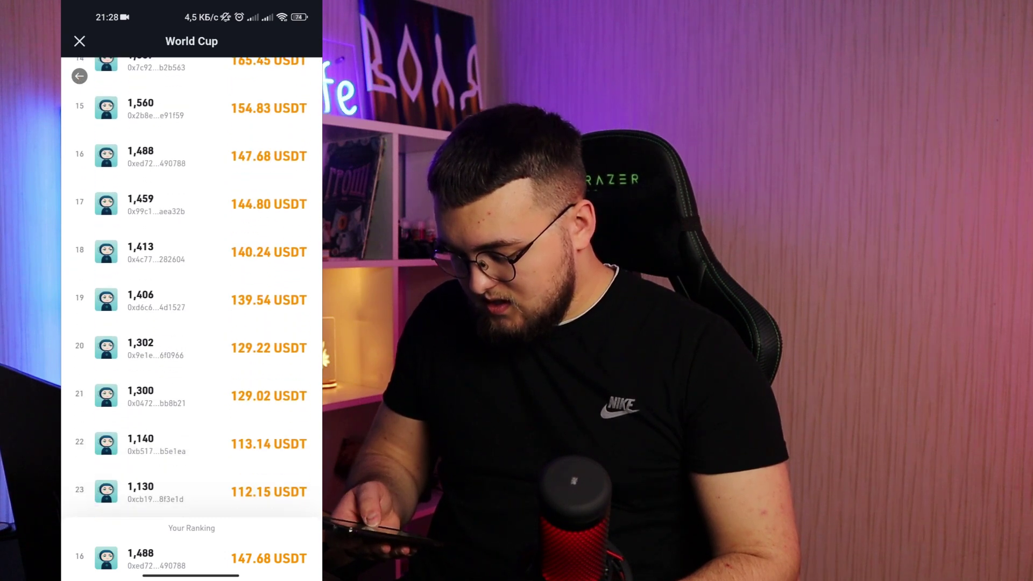
scroll(191, 318, up, 5)
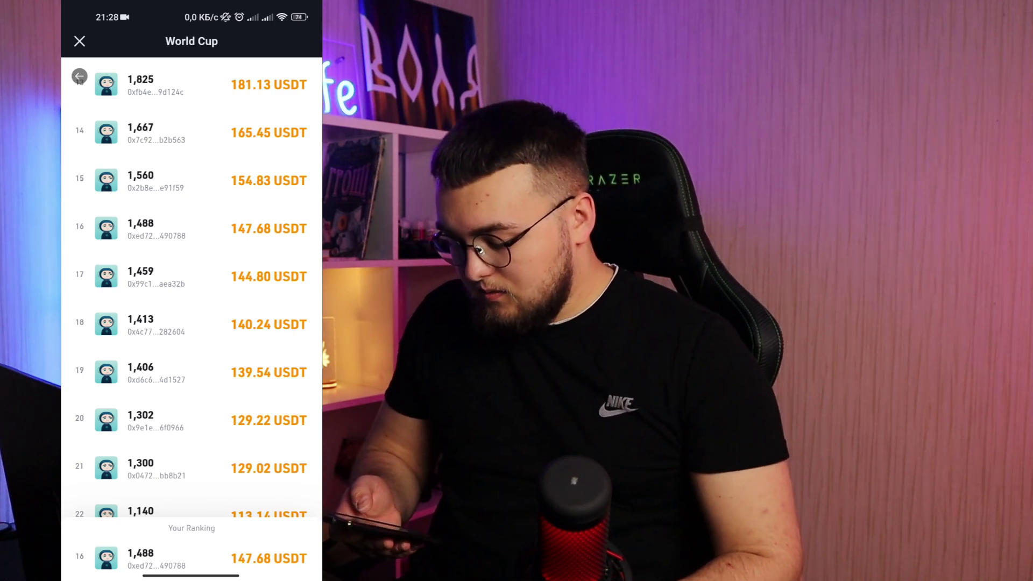
scroll(191, 290, up, 1)
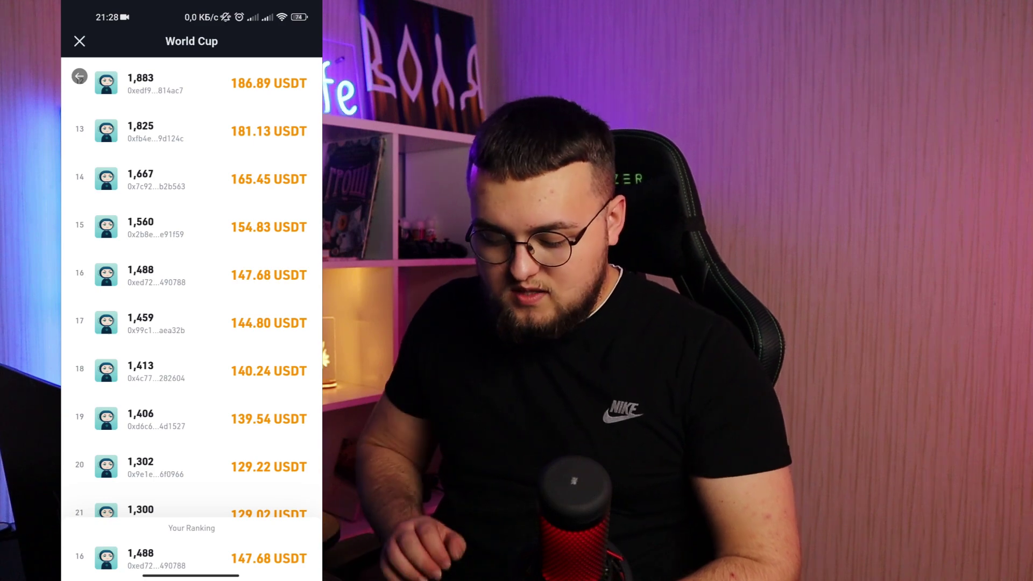
scroll(192, 285, down, 20)
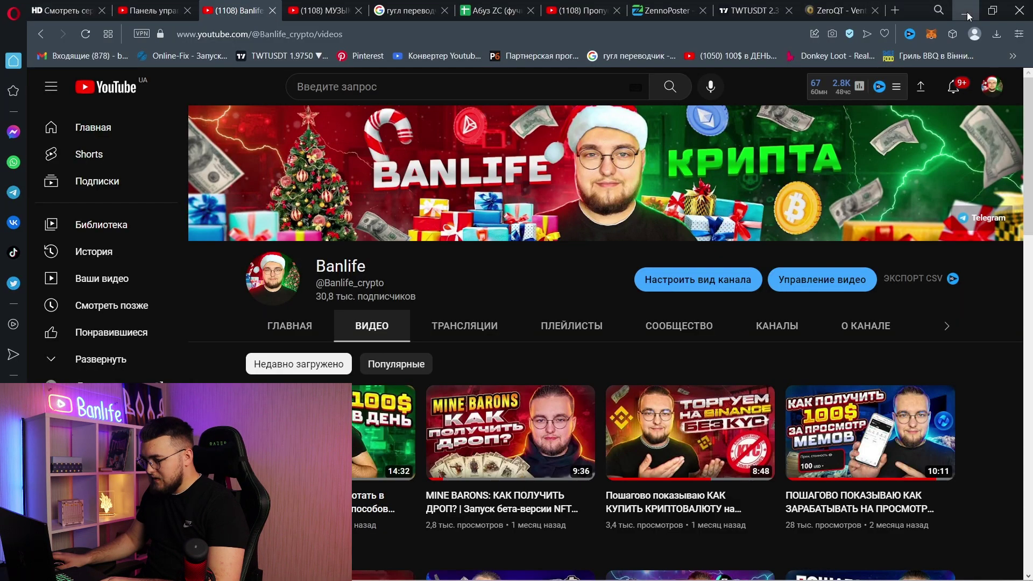
- Minimize Opera and the Notepad video plan, then refresh the Windows desktop
click(963, 12)
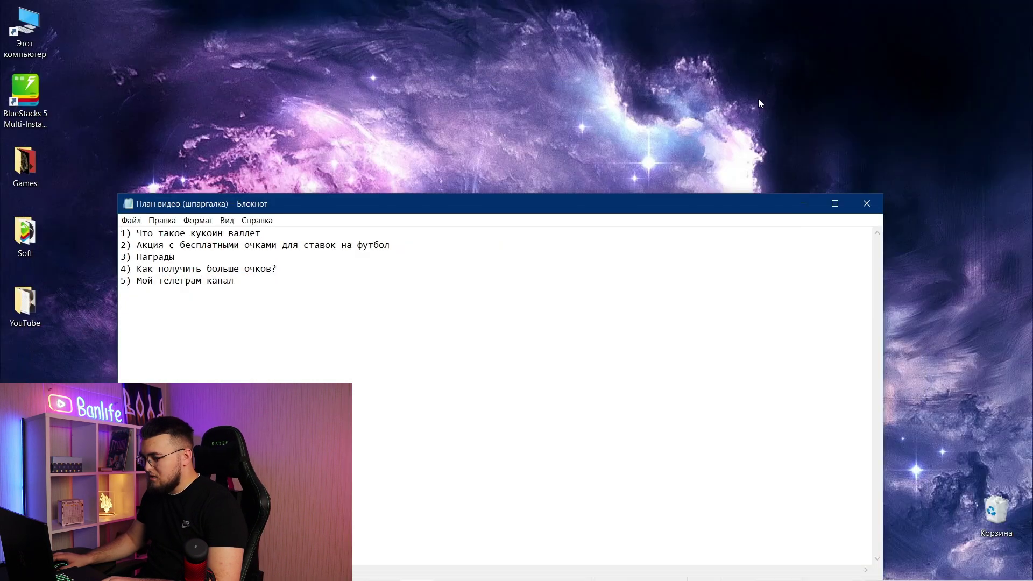
click(804, 204)
right_click(618, 115)
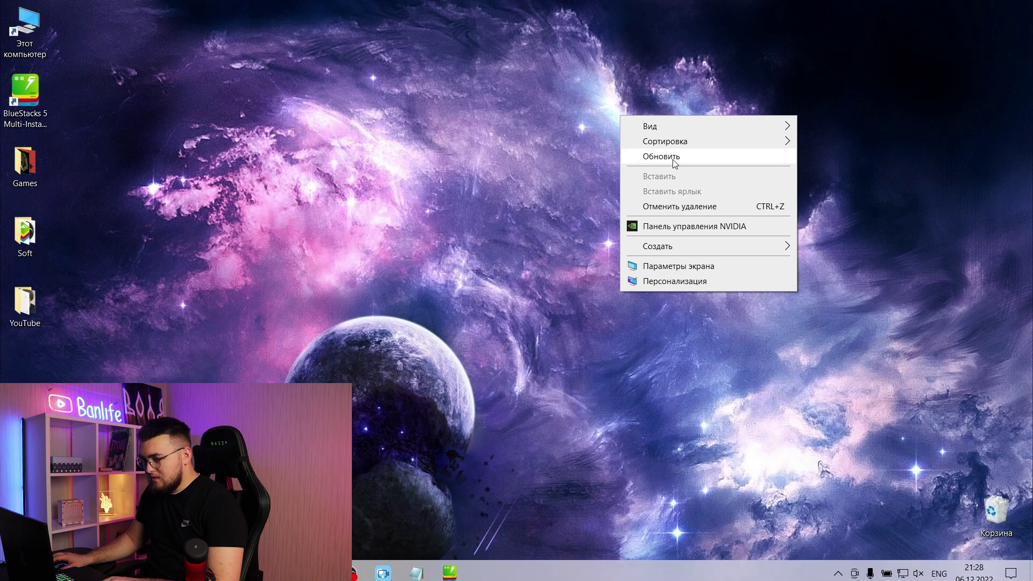
click(663, 157)
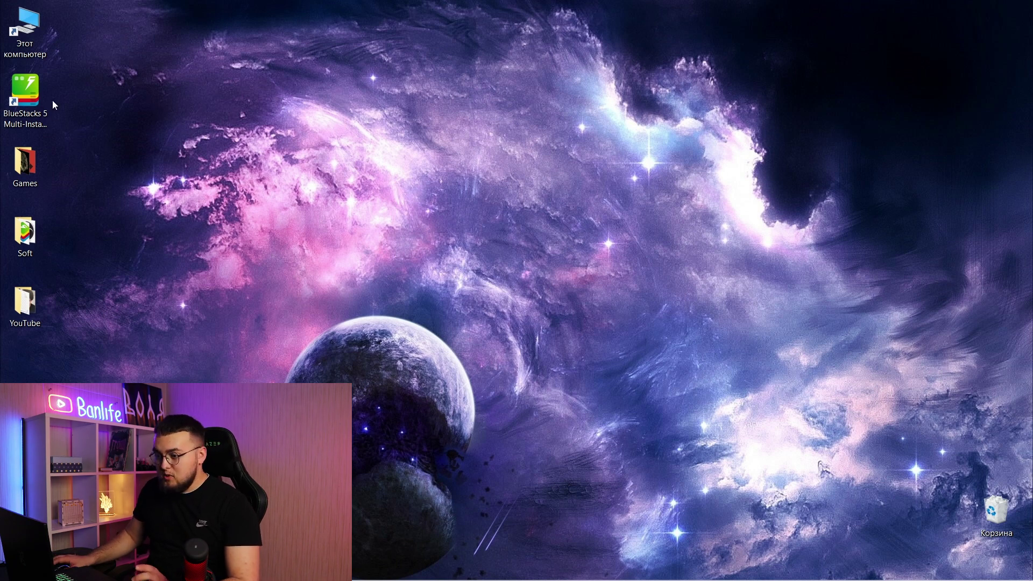
- Create and start a fresh-account Nougat 32-bit instance with 4 cores, 4 GB RAM, 1600 x 900
double_click(36, 92)
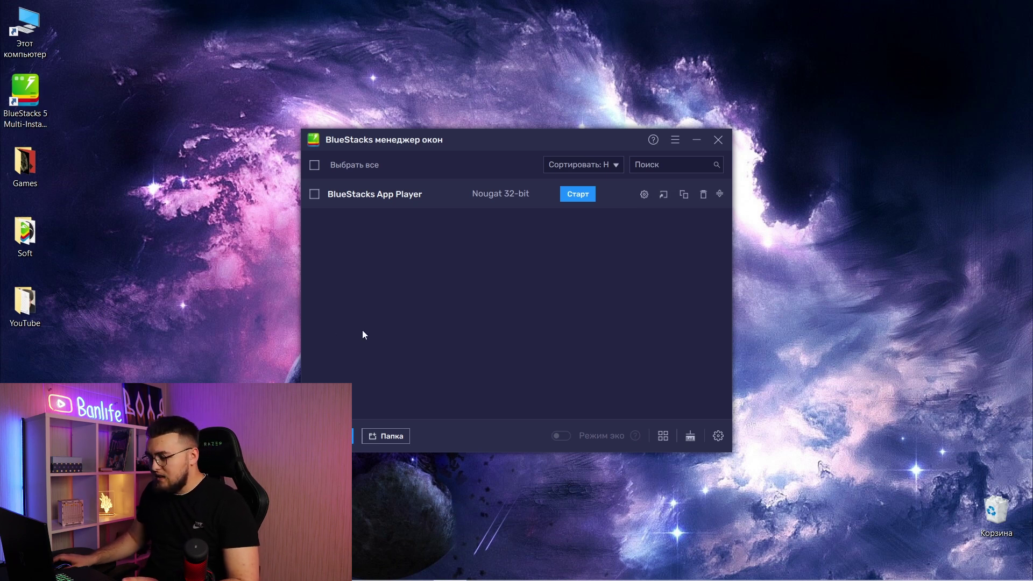
click(329, 436)
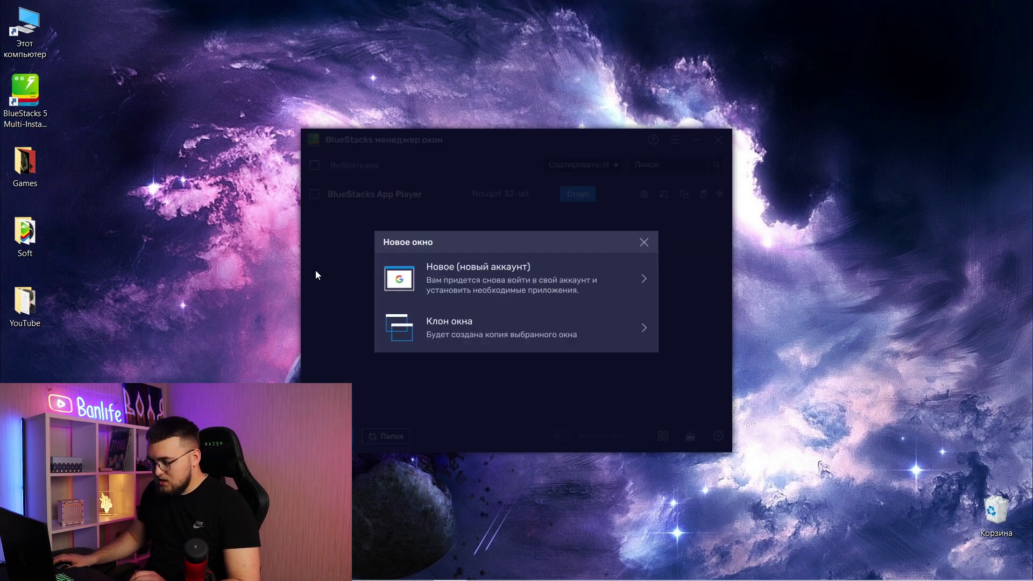
click(455, 276)
click(630, 336)
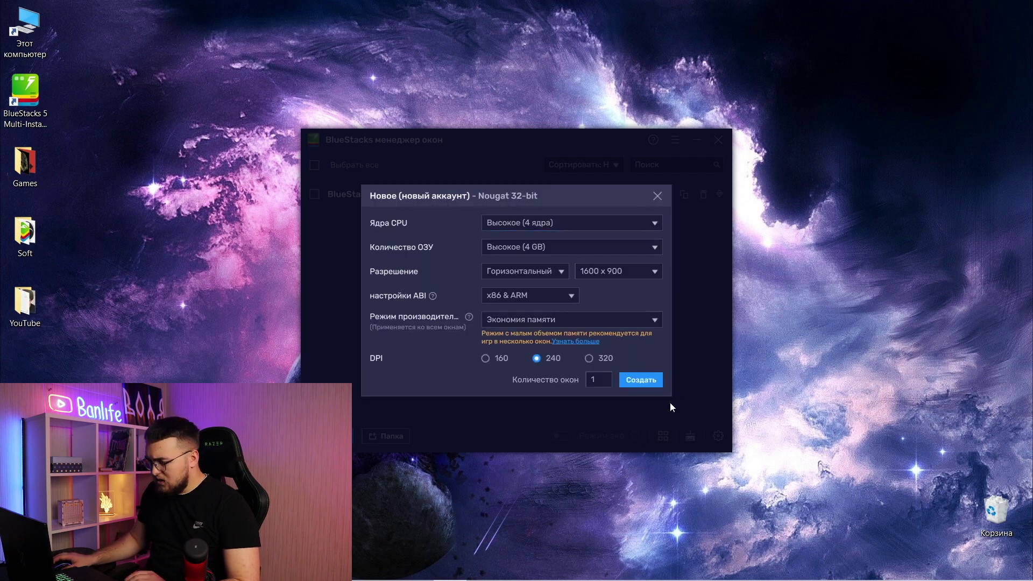
click(635, 384)
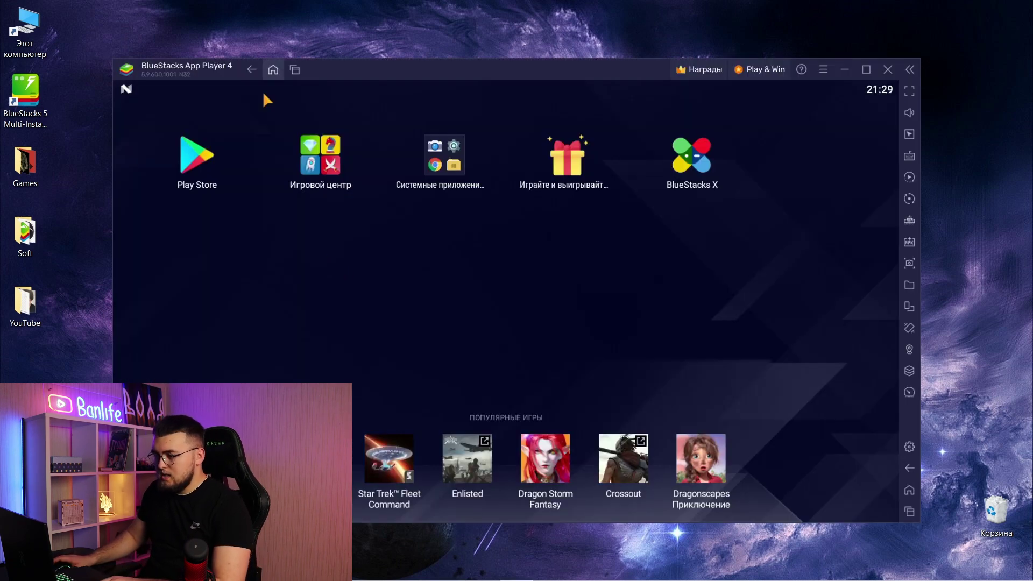
- Sign in to Google Play, search 'kucoin wallet' and install KuCoin Wallet: Crypto & NFT
click(204, 159)
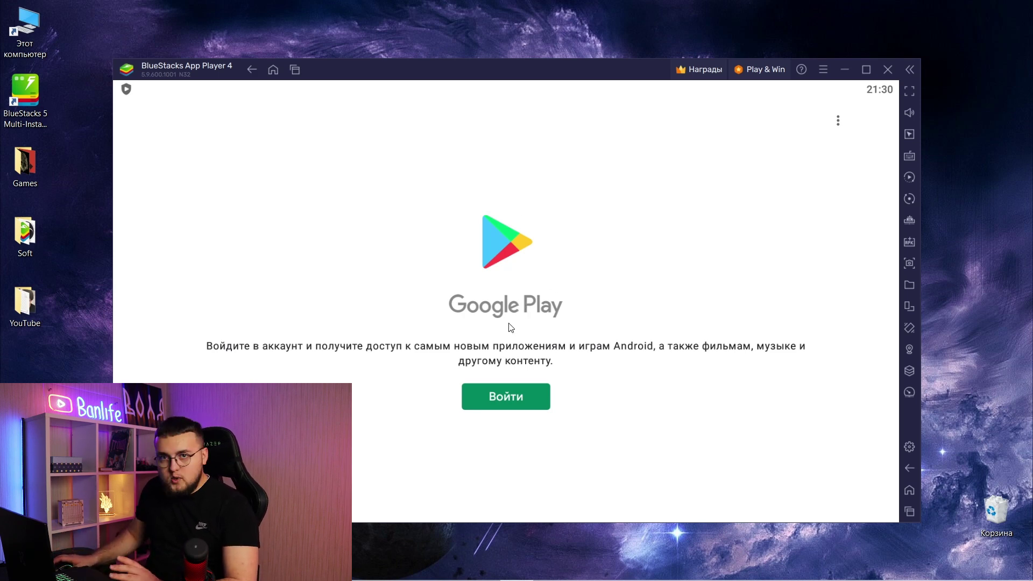
click(508, 395)
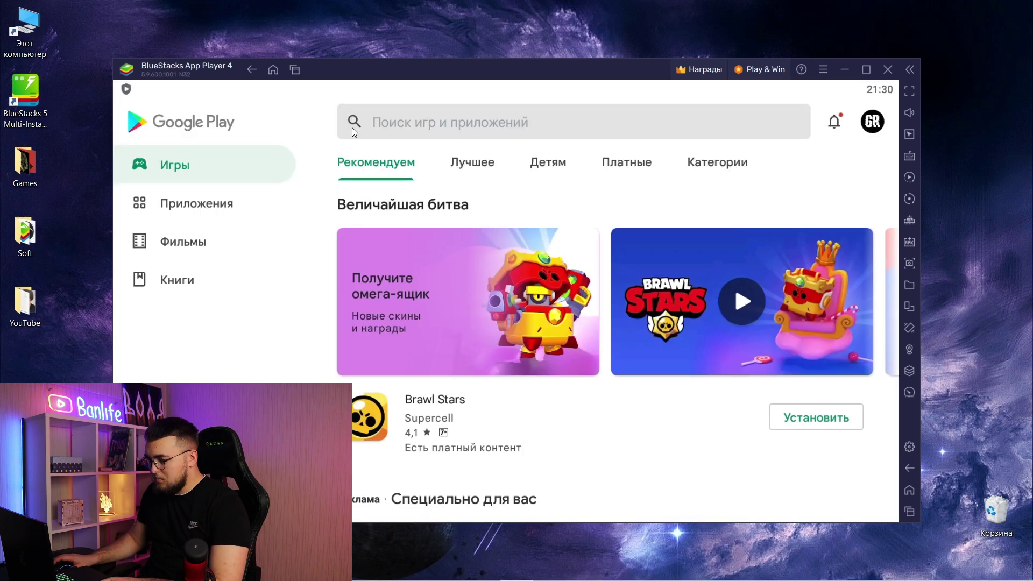
click(492, 127)
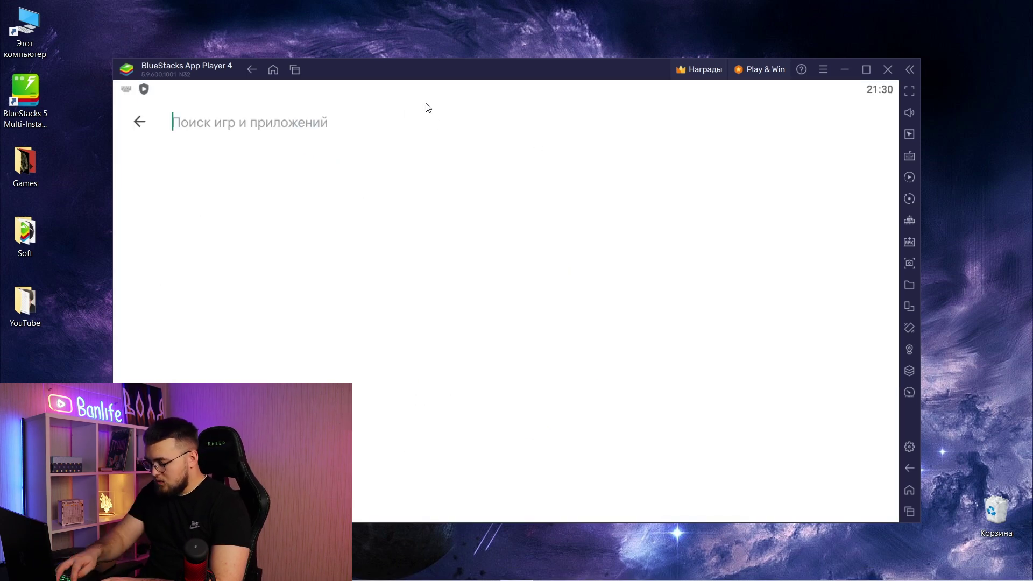
text(kucoin wallet)
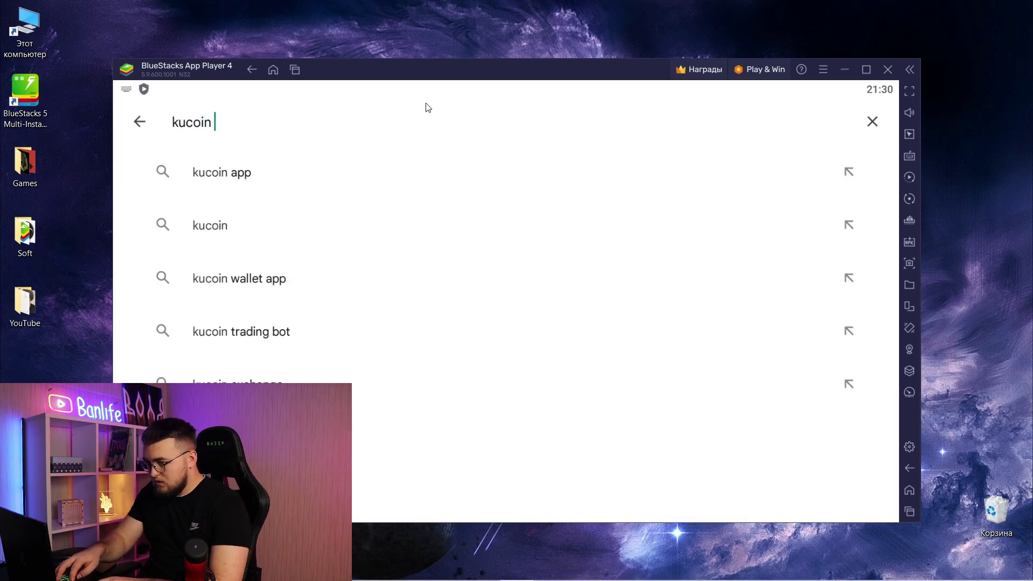
key(Return)
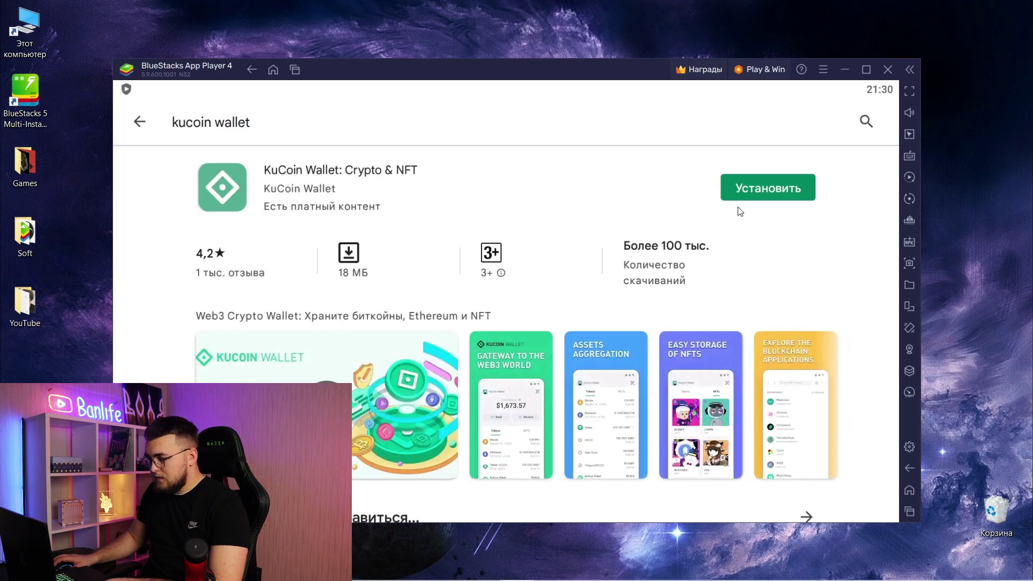
click(737, 195)
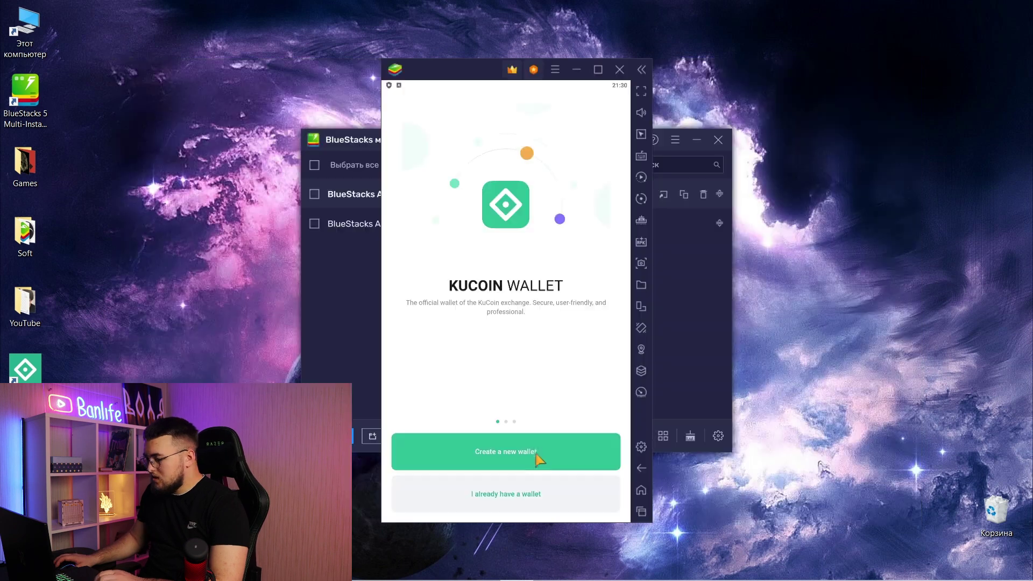
- Open KuCoin Wallet, accept the privacy policy and terms, and set and confirm the wallet PIN
click(535, 452)
click(519, 461)
click(462, 492)
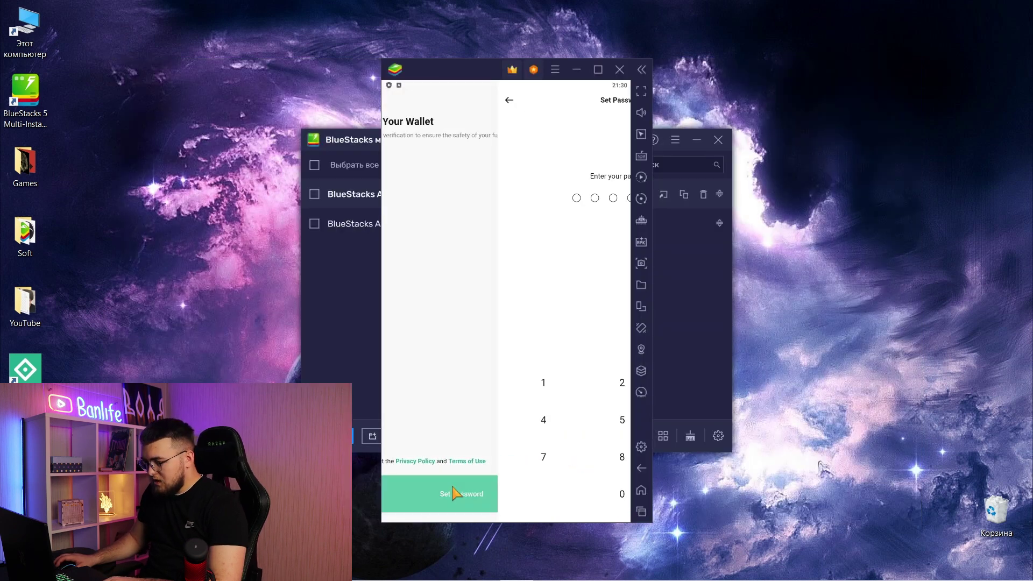
click(433, 383)
triple_click(431, 383)
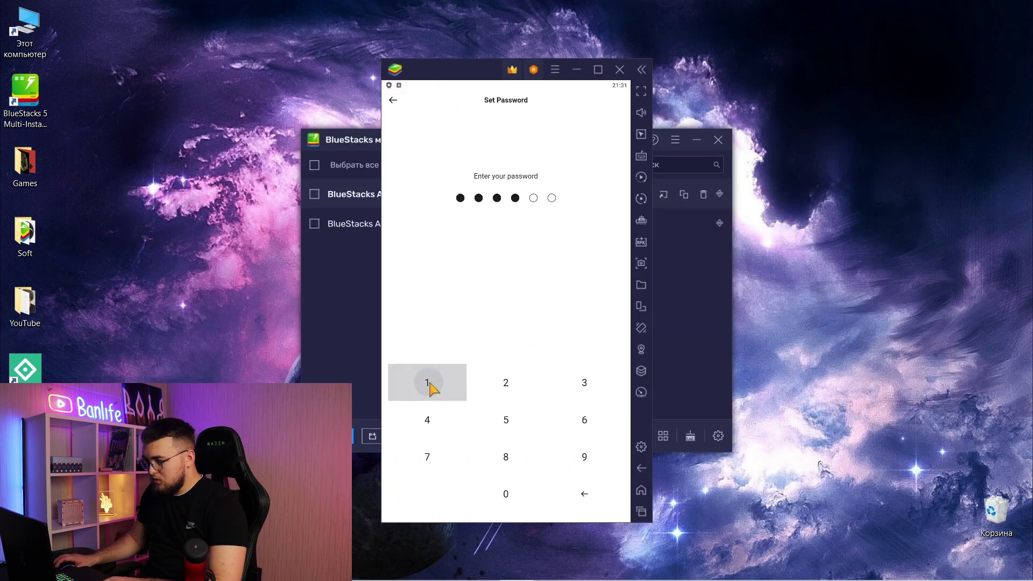
triple_click(430, 383)
double_click(431, 383)
triple_click(431, 383)
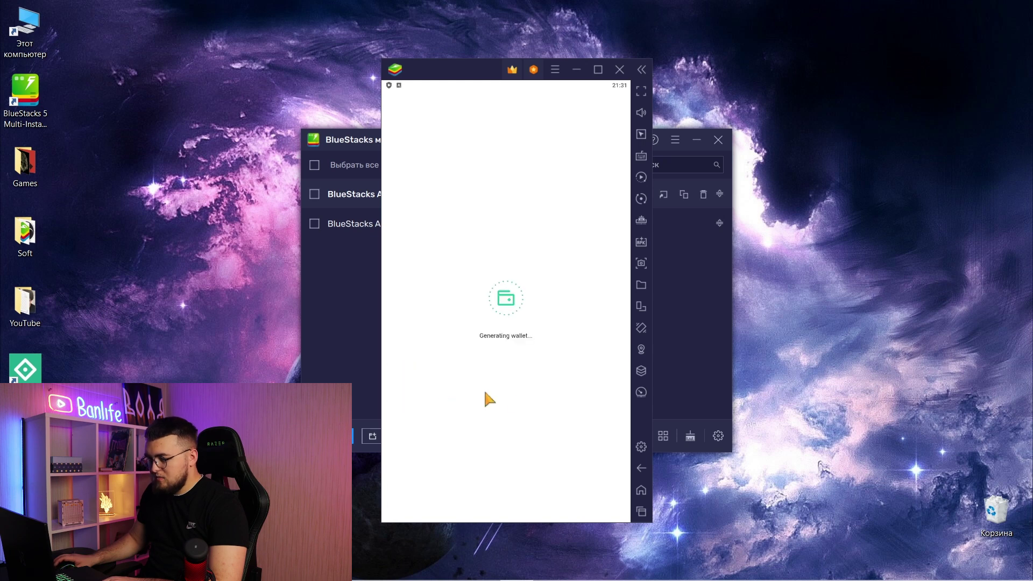
- Skip the secret phrase backup and name the wallet 'Test' to create it
click(396, 410)
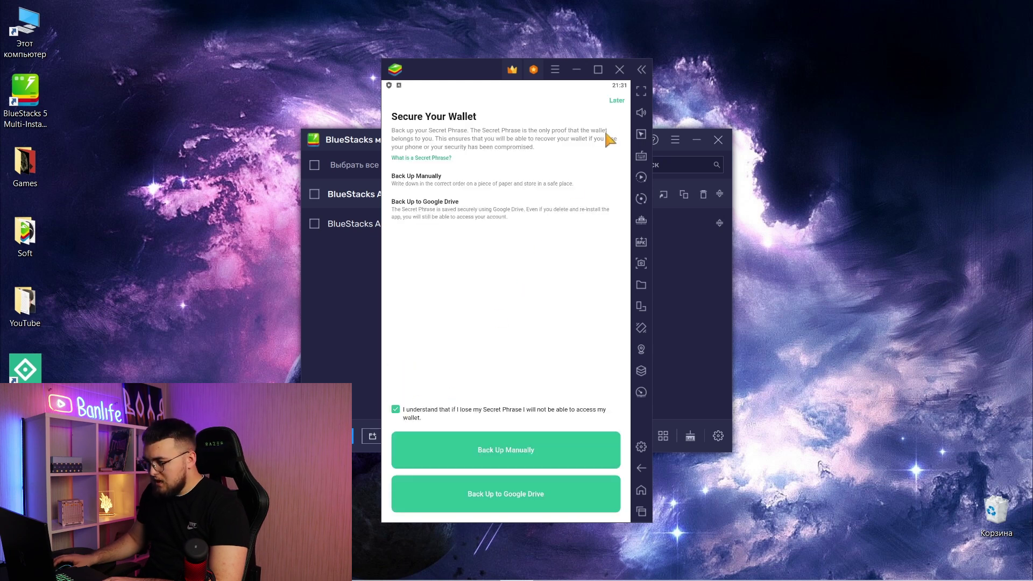
click(618, 100)
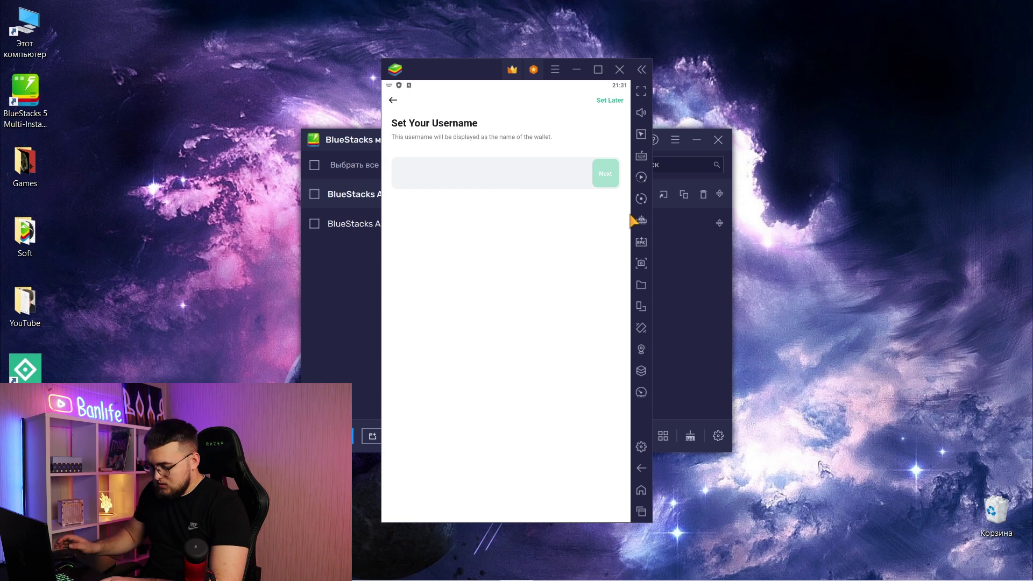
text(Test 3)
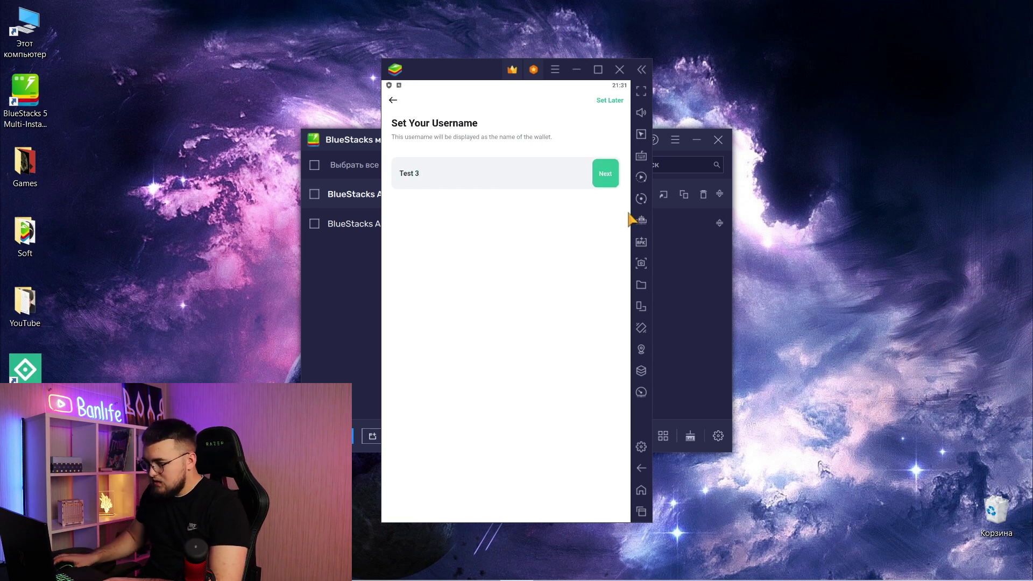
click(606, 174)
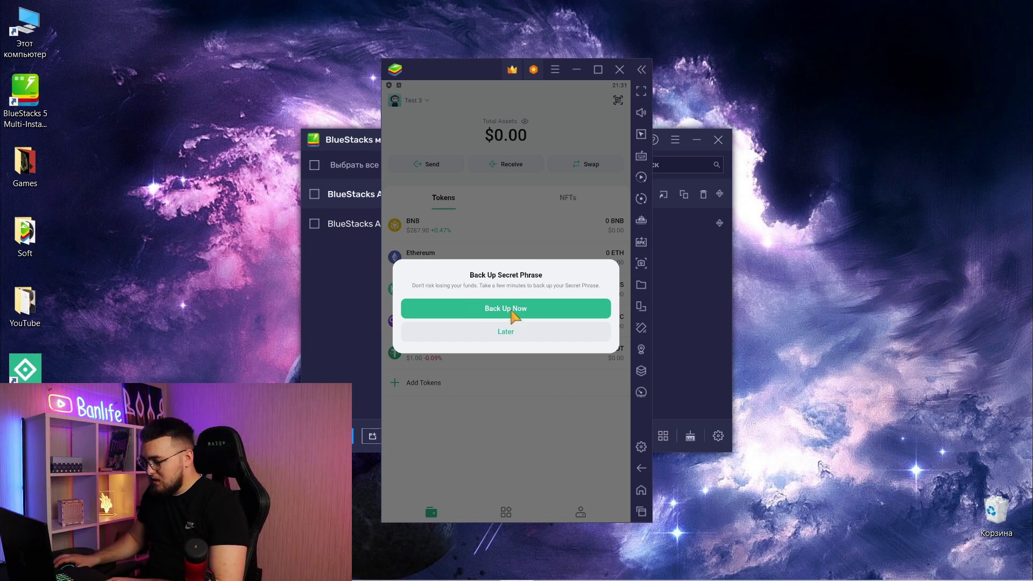
- Postpone the secret phrase backup and go to Discover's World Cup predictions page
click(504, 332)
click(506, 512)
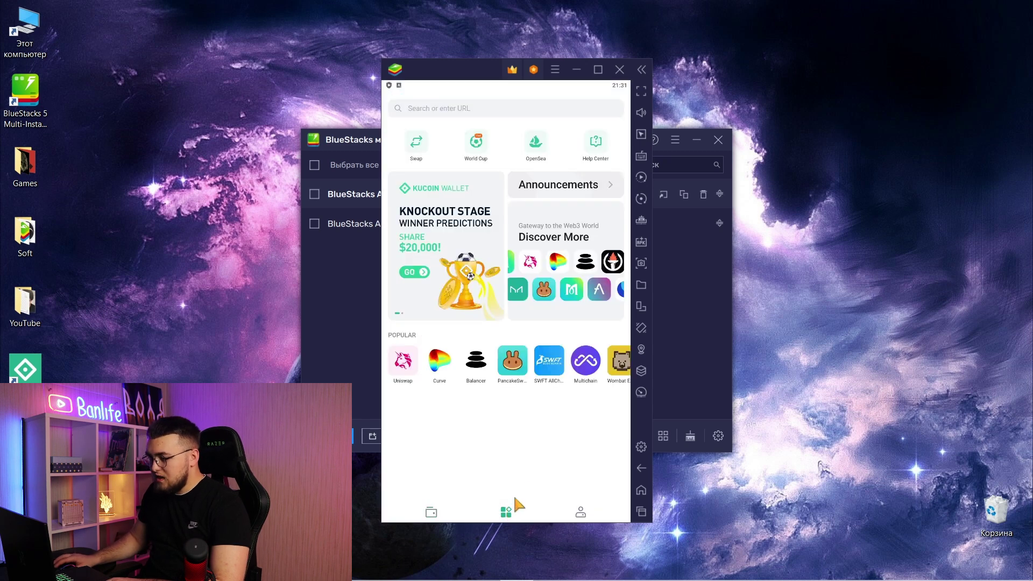
click(475, 150)
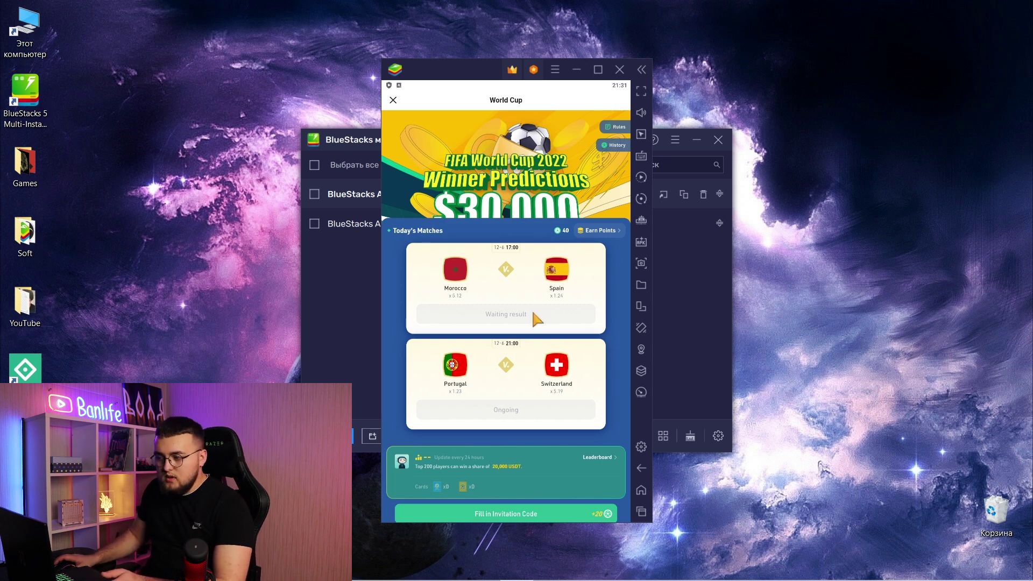
- Peek at the invitation code redeem form and close it again
scroll(549, 317, down, 3)
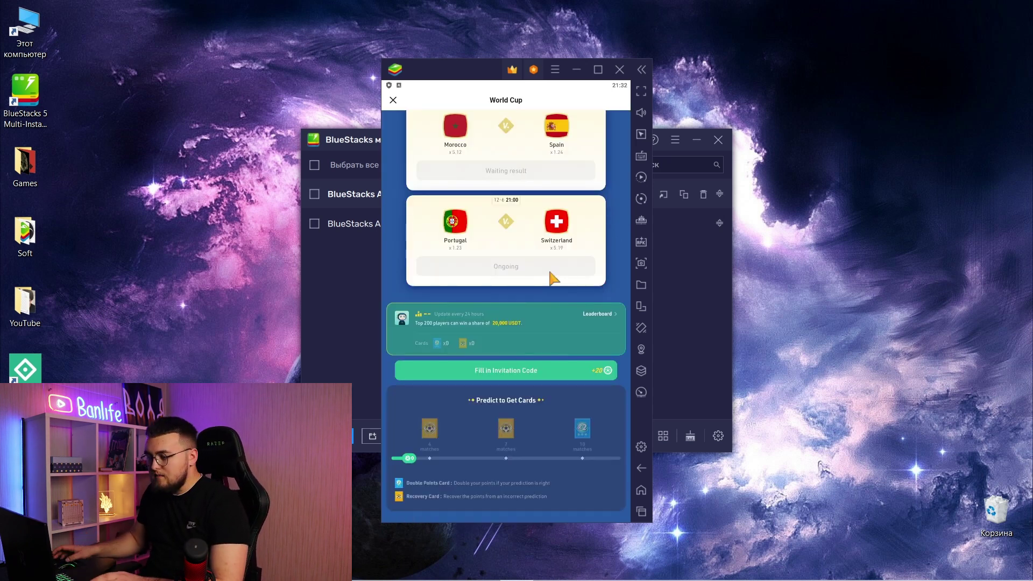
click(553, 372)
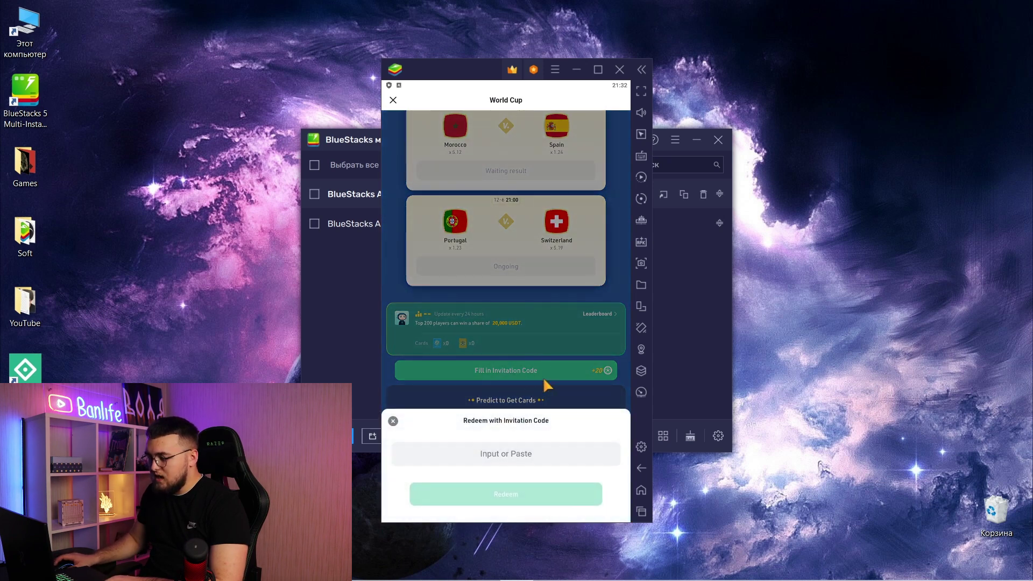
click(585, 291)
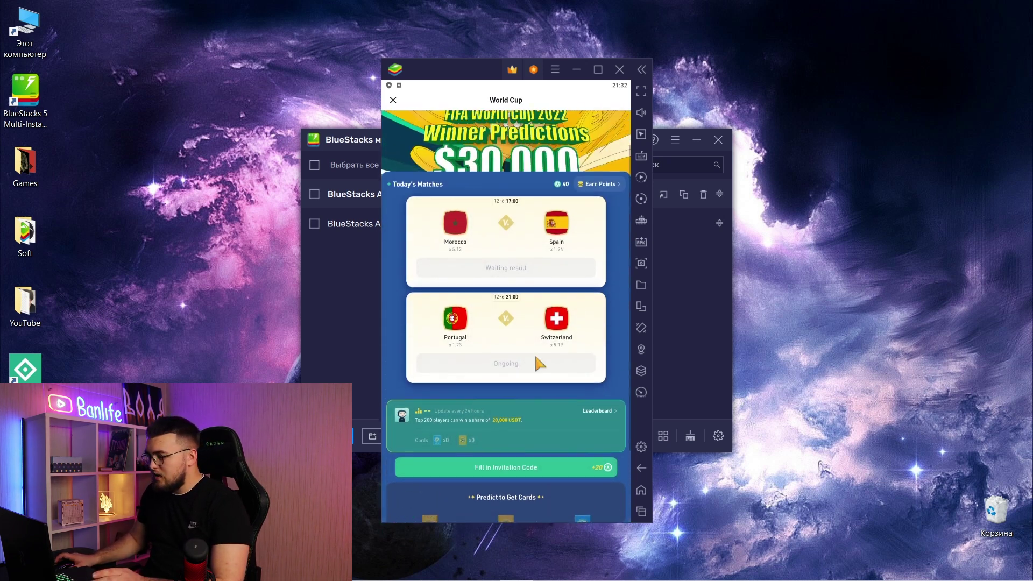
scroll(501, 366, up, 3)
- View the wallet's own invitation code under Earn Points and generate its invitation poster
click(594, 232)
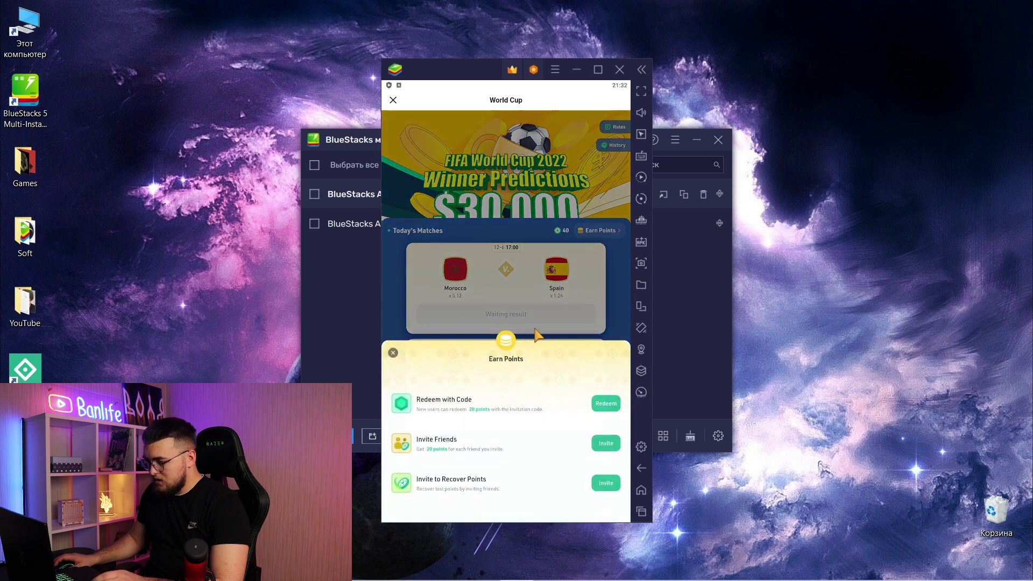
click(601, 448)
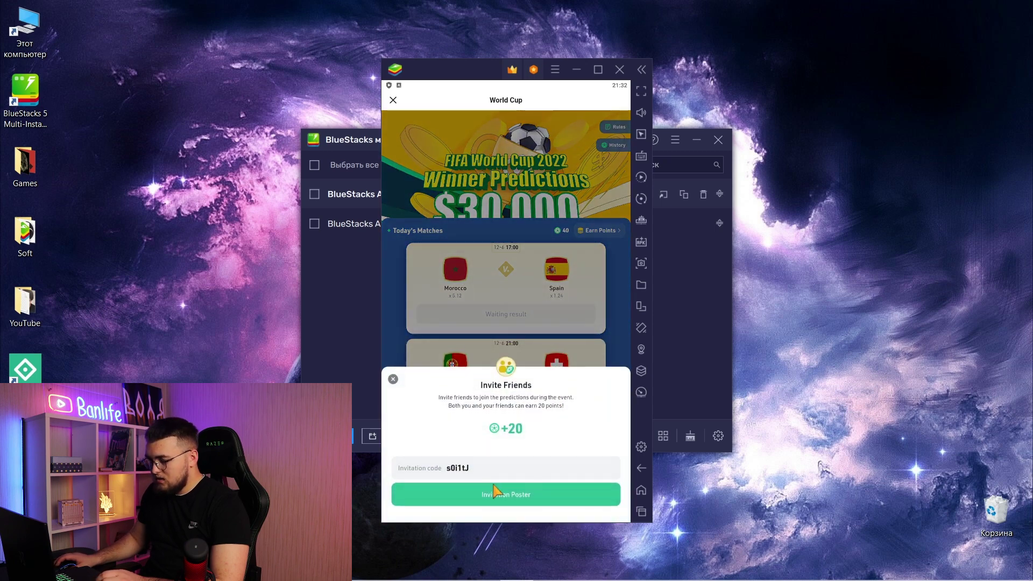
click(493, 492)
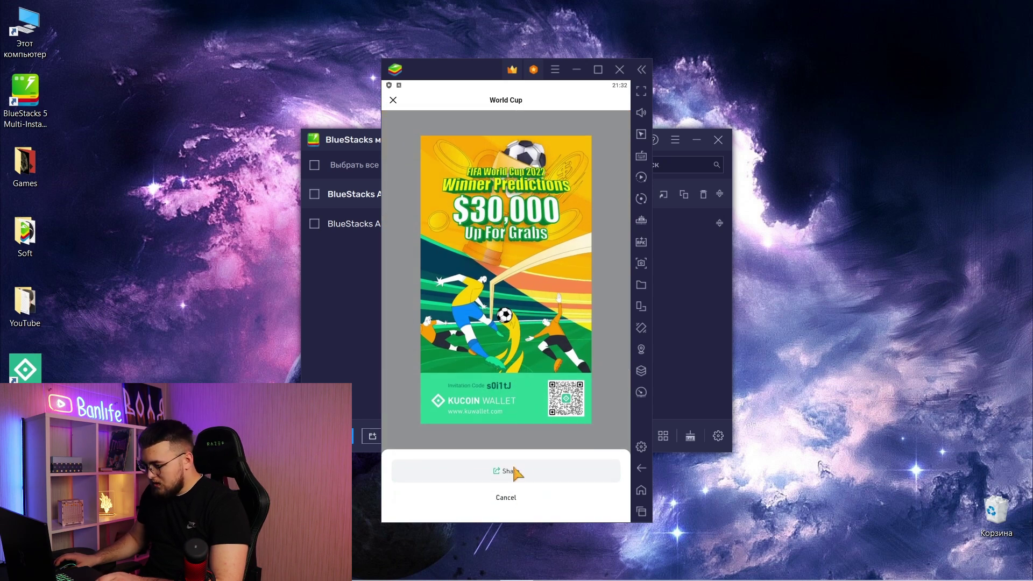
click(393, 101)
- Back on the World Cup page, open the Fill in Invitation Code form
click(484, 139)
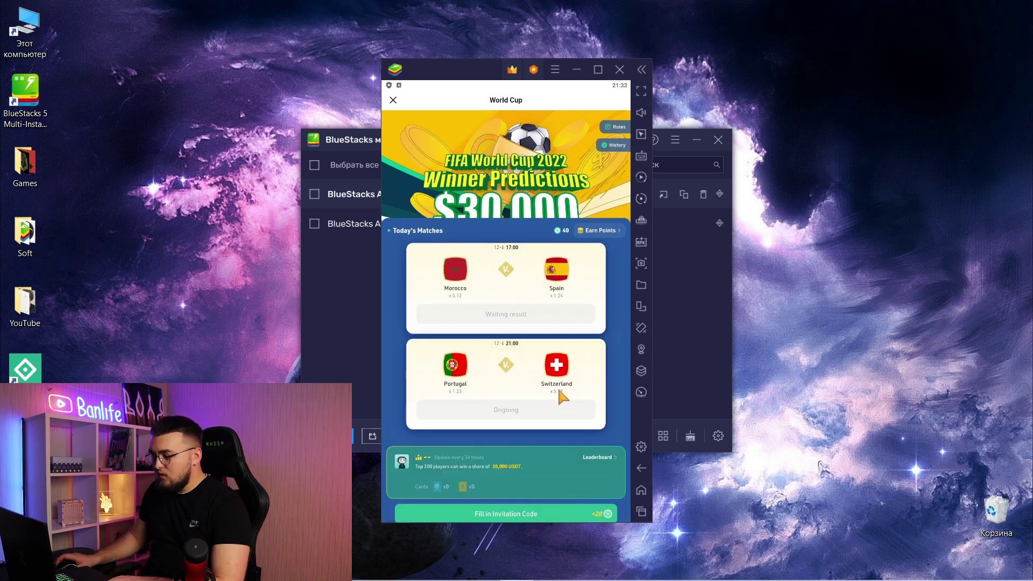
scroll(559, 385, down, 3)
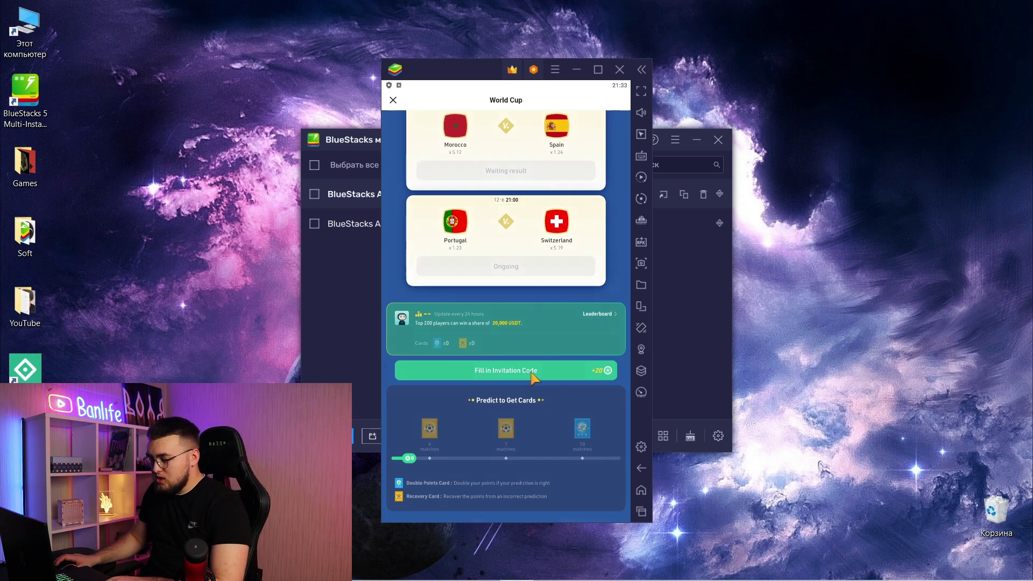
click(536, 372)
- Paste the referral code copied from Telegram and redeem it; it times out, so close the form
key(alt+Tab)
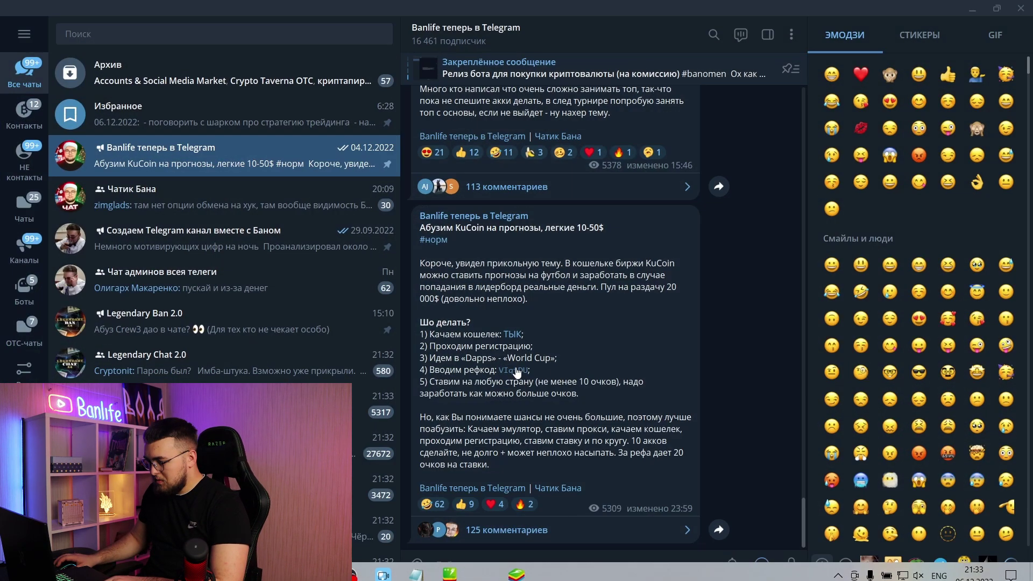
click(513, 369)
click(973, 9)
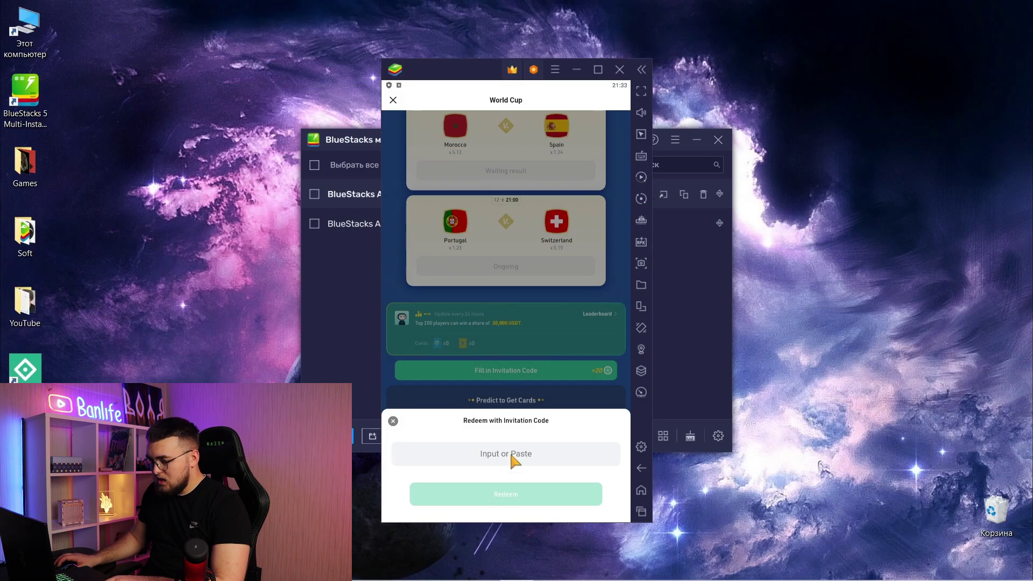
click(511, 455)
click(512, 376)
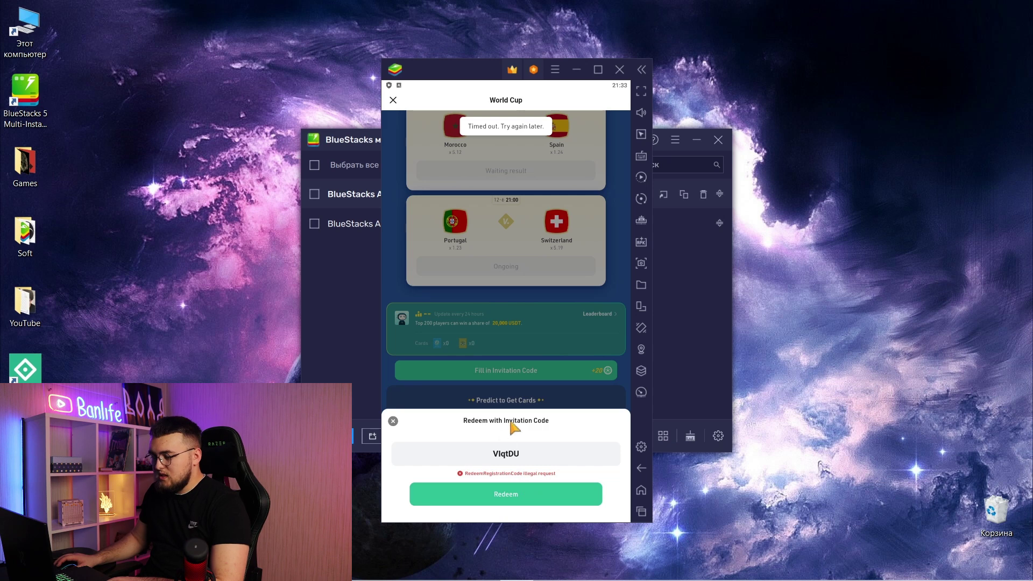
click(394, 422)
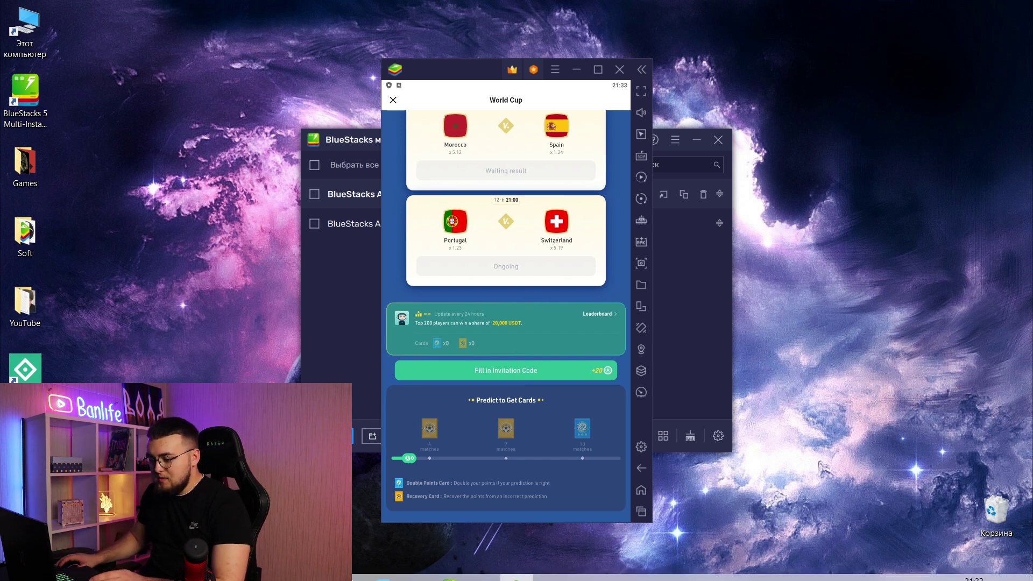
- Launch Proxifier from Windows search and continue the trial evaluation
click(39, 568)
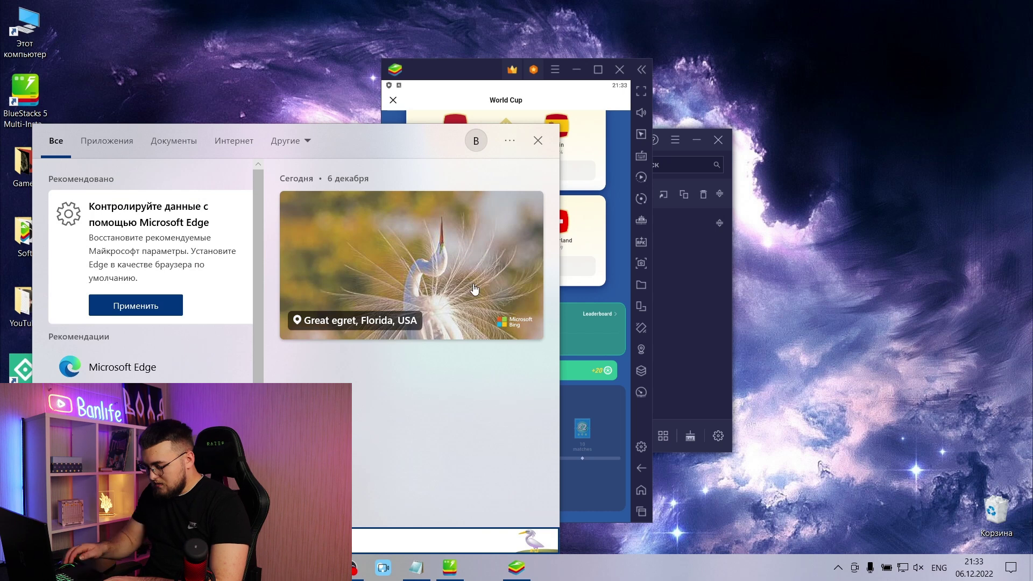
text(prox)
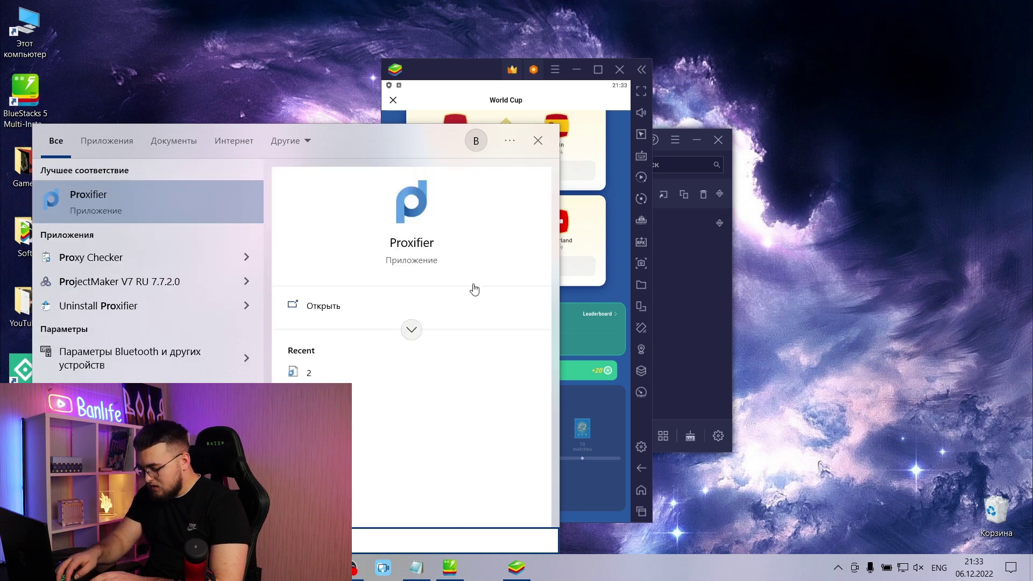
text(i)
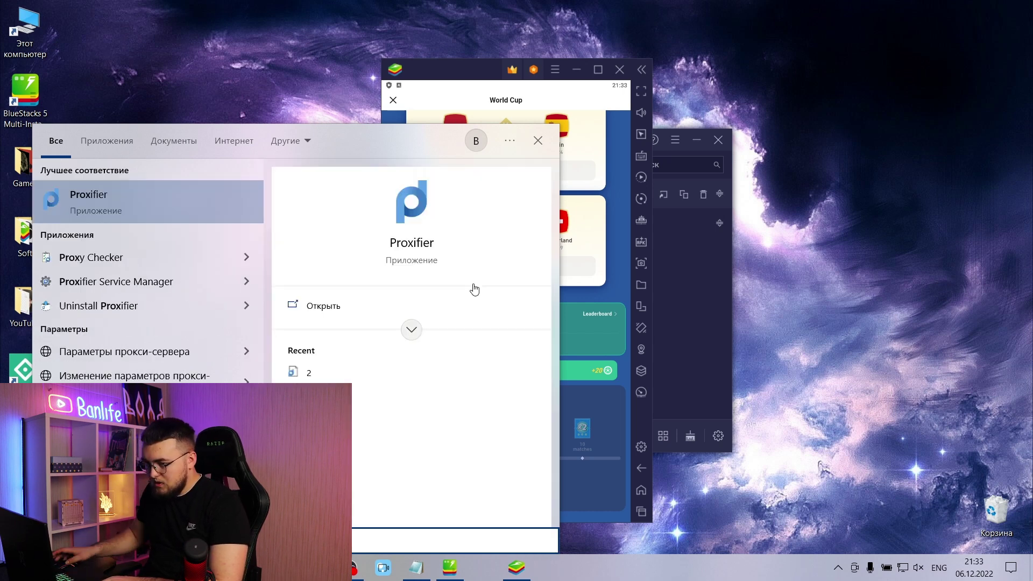
click(173, 206)
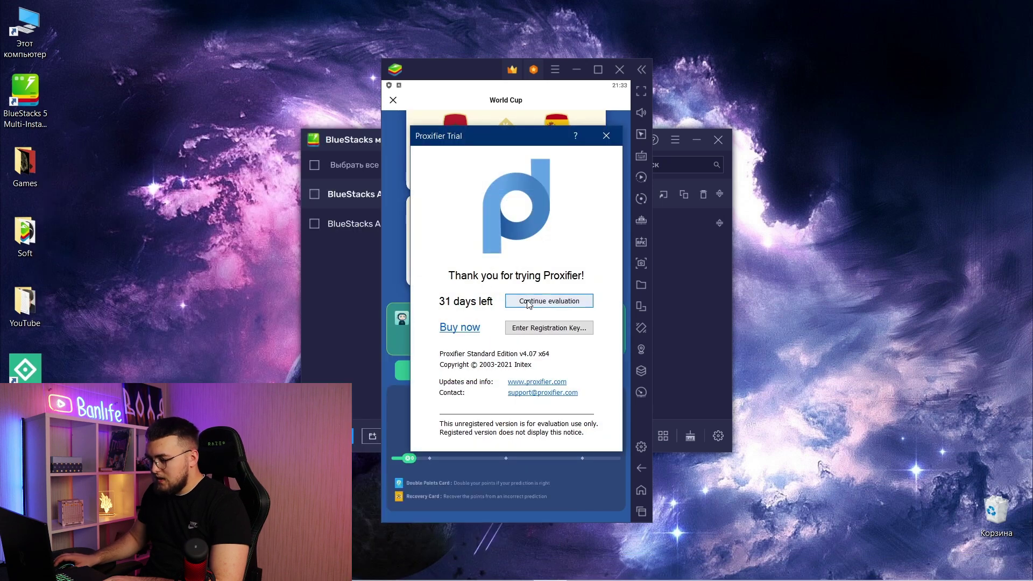
click(529, 302)
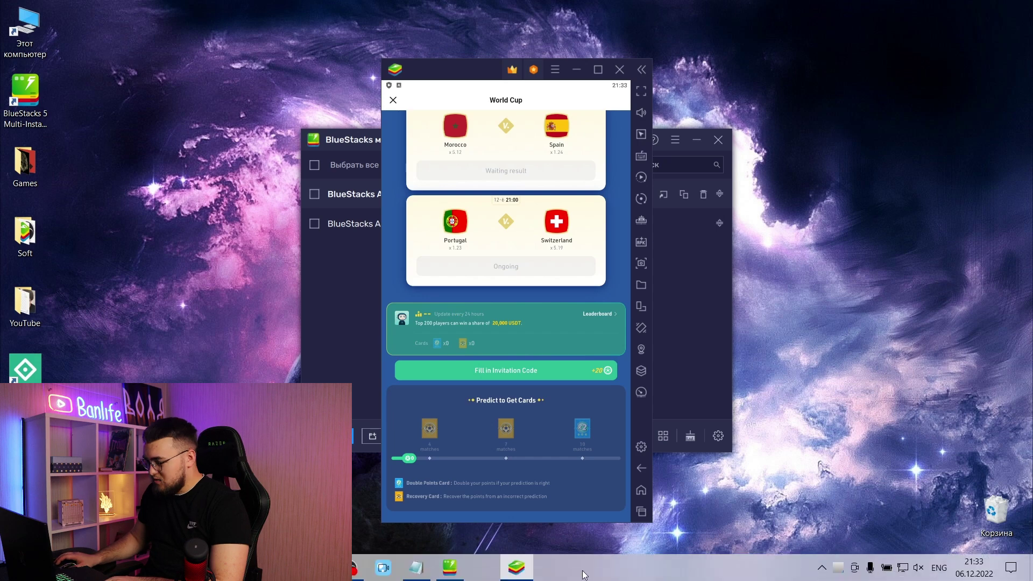
- Open Proxifier's main window from its tray icon
click(838, 567)
right_click(822, 543)
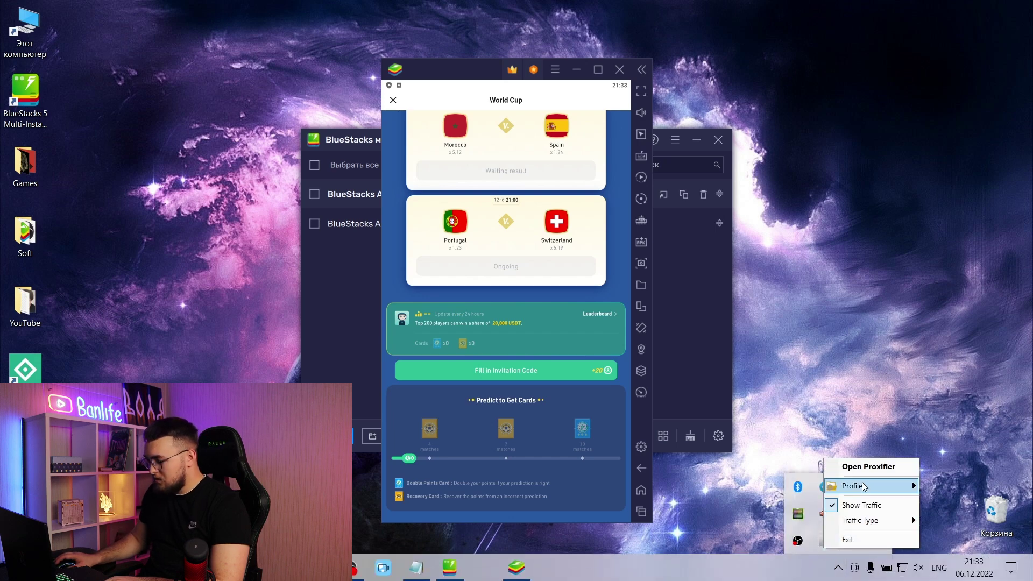
click(865, 467)
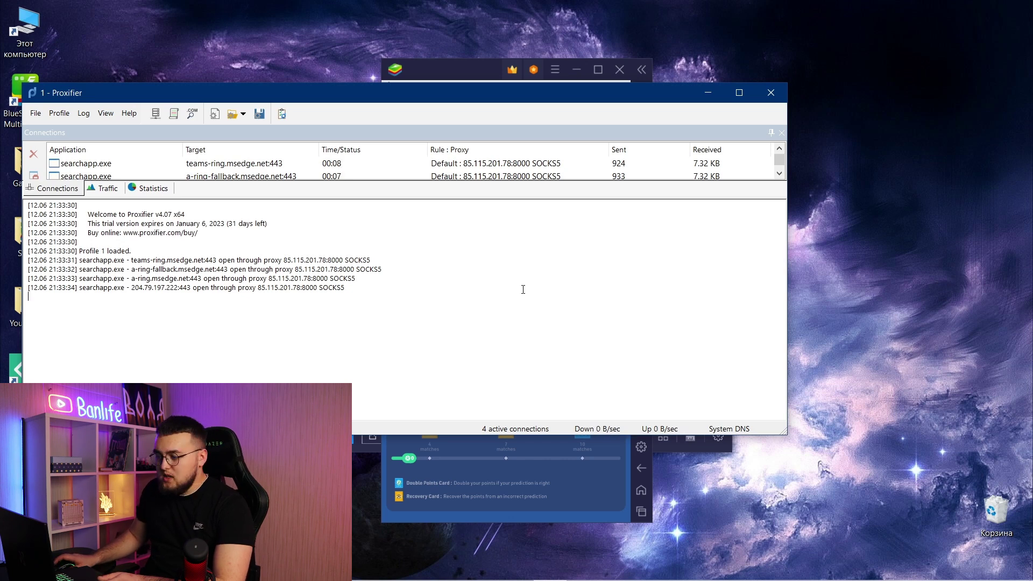
- Create a new default Proxifier profile and bring up its proxy servers list
click(36, 113)
click(54, 127)
click(59, 113)
click(73, 127)
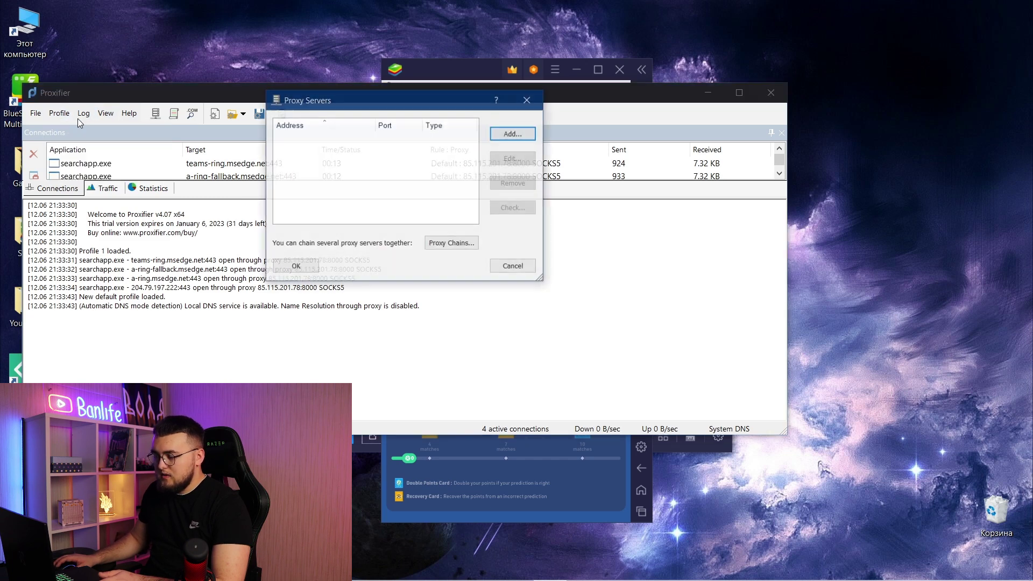
- Start a SOCKS Version 5 server entry with authentication enabled, then close both dialogs without saving
click(513, 133)
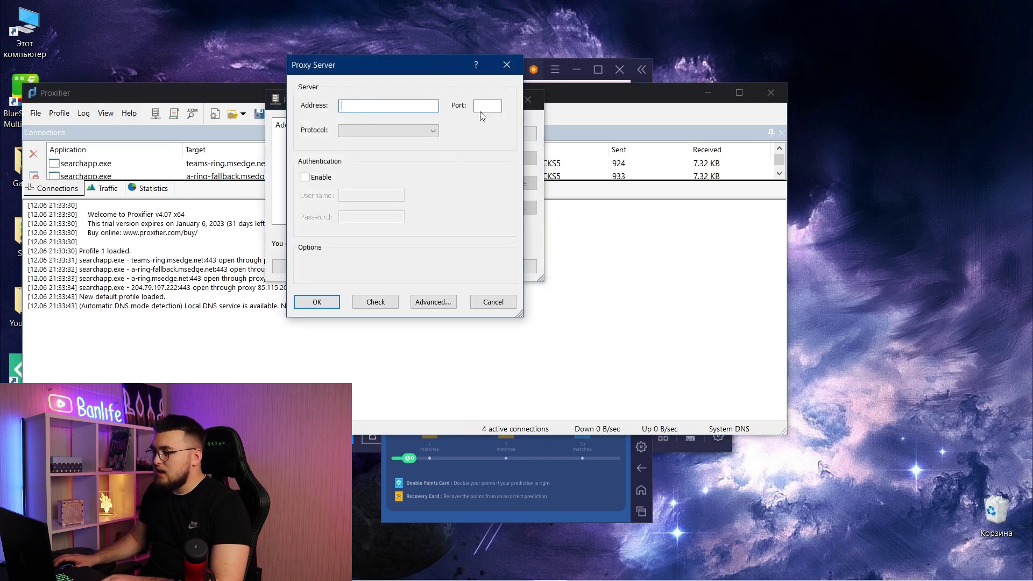
click(407, 130)
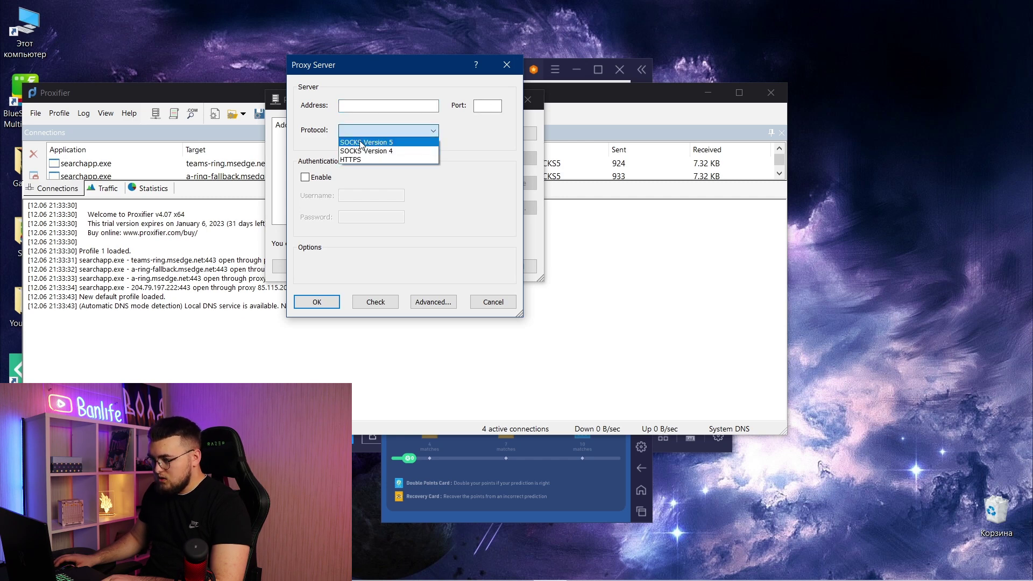
click(406, 145)
click(305, 178)
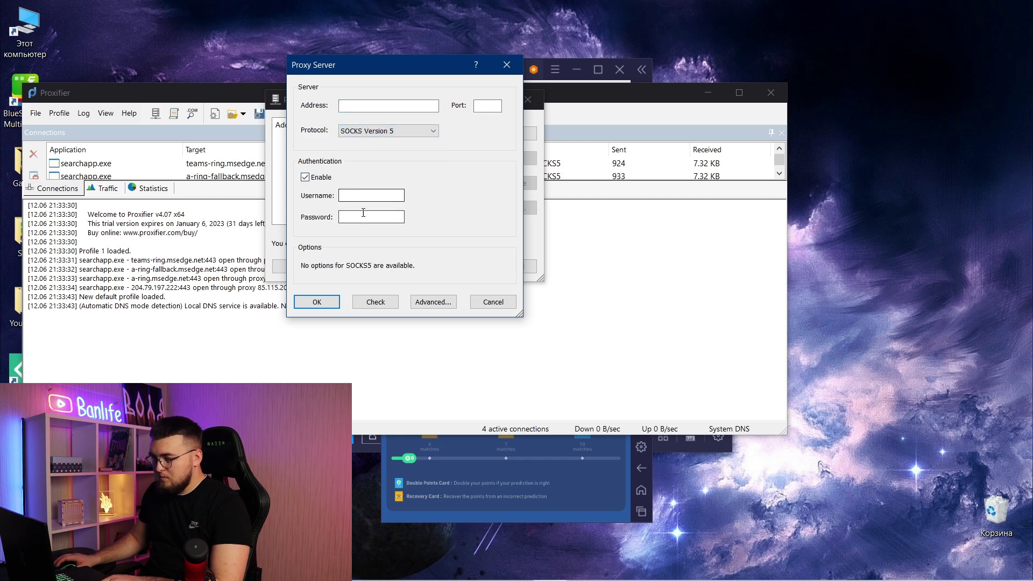
click(507, 73)
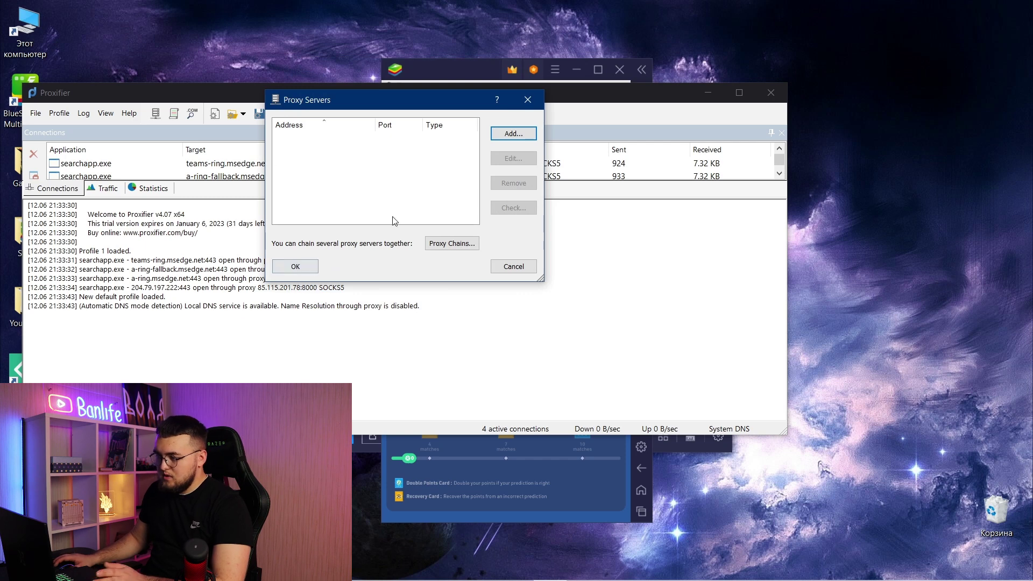
click(528, 99)
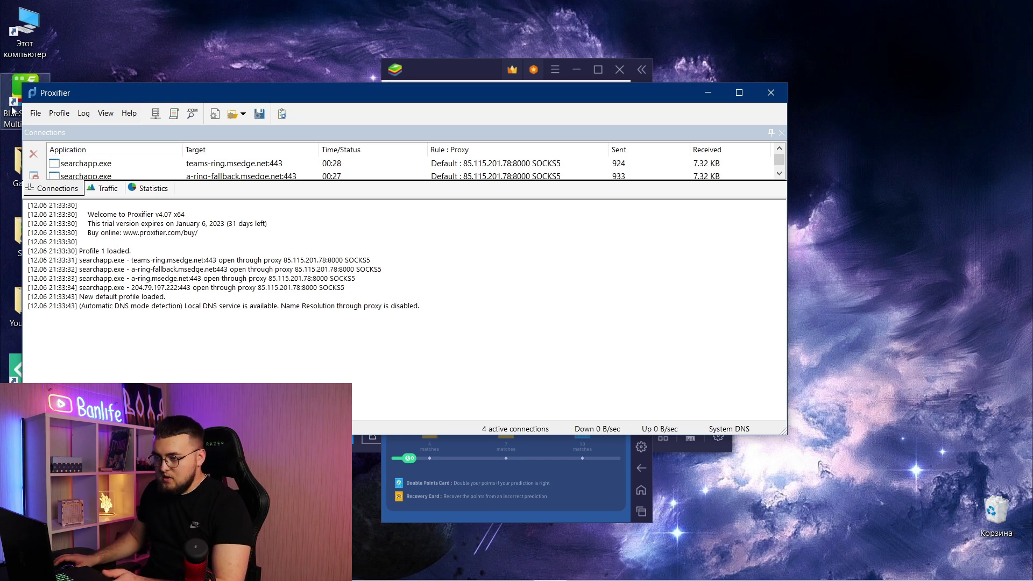
- Save the current Proxifier settings as profile '4', then start a new default profile
click(36, 114)
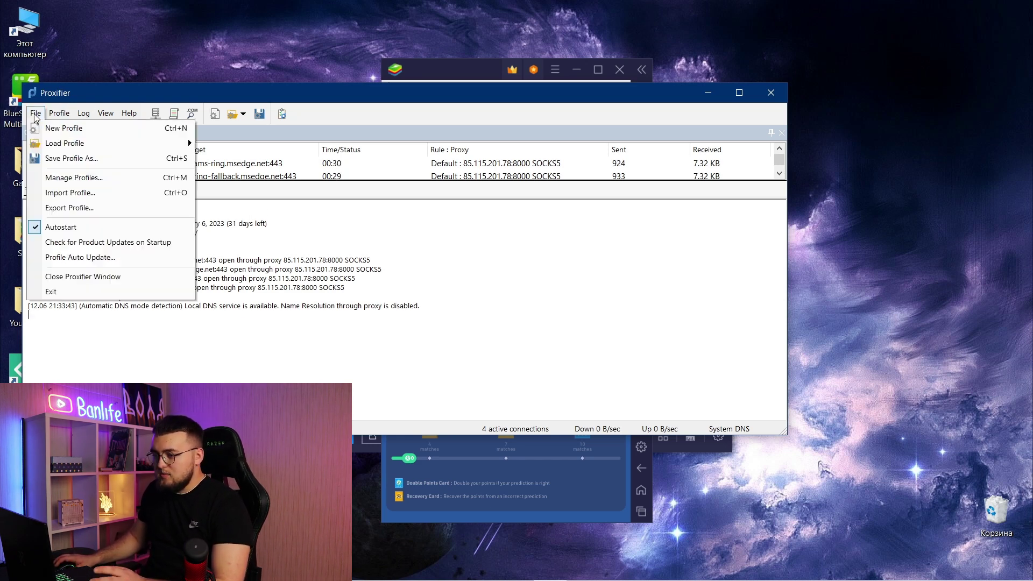
click(71, 158)
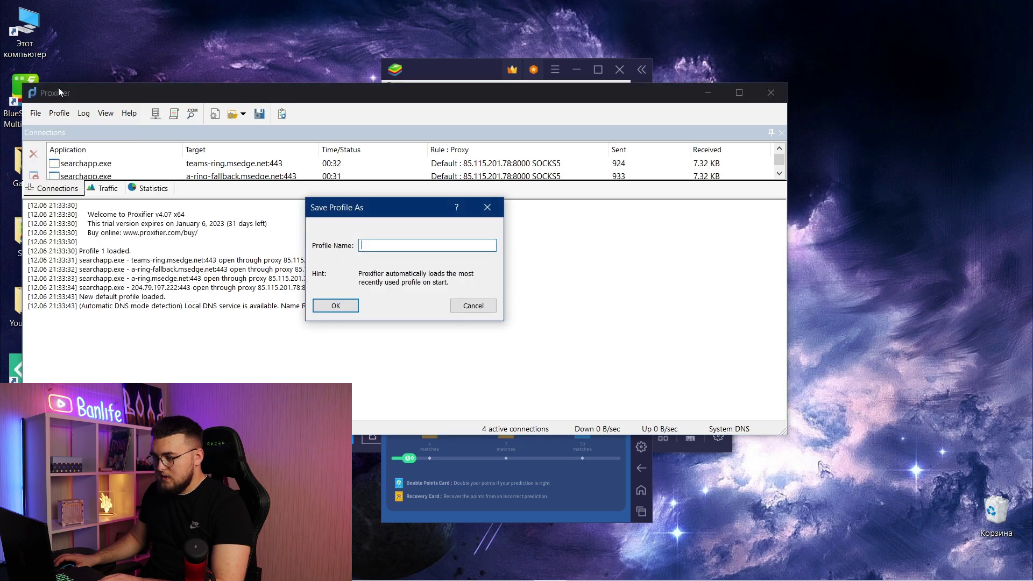
text(4)
click(336, 305)
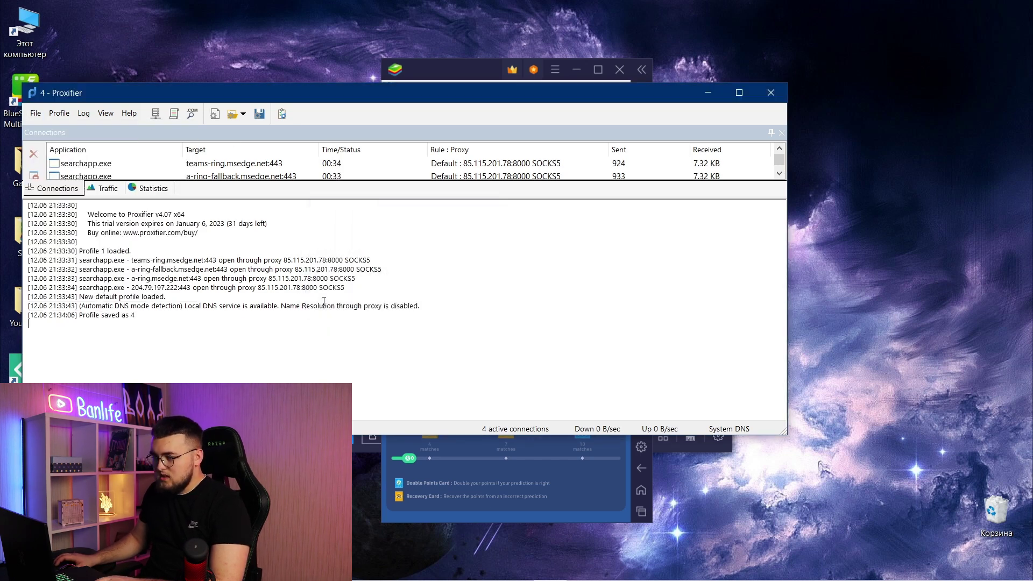
click(36, 115)
click(43, 128)
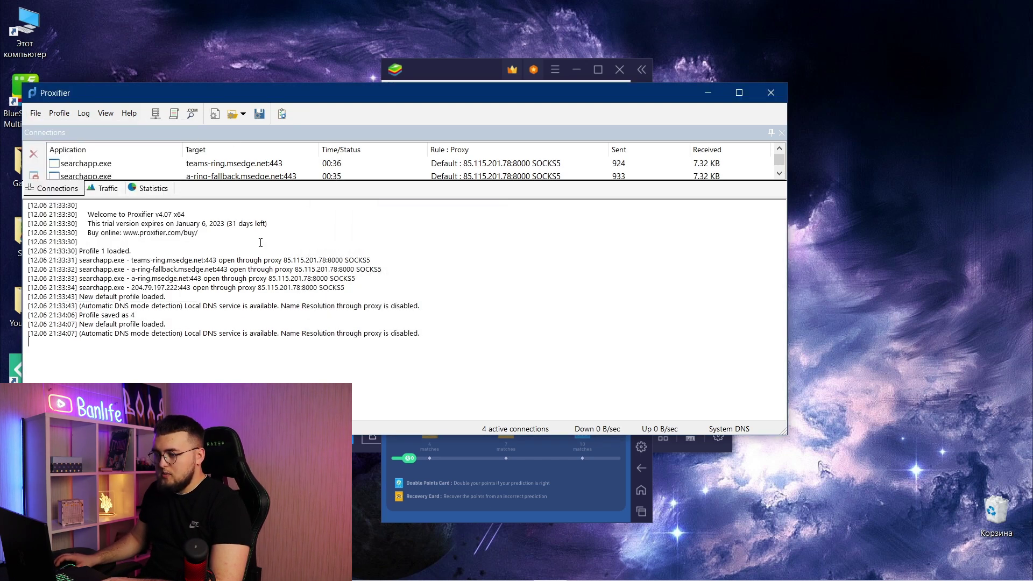
- Reload profile 4 from the Proxifier4\Profiles folder, overwriting the existing profile 4 when prompted
click(36, 116)
mouse_move(59, 114)
click(227, 183)
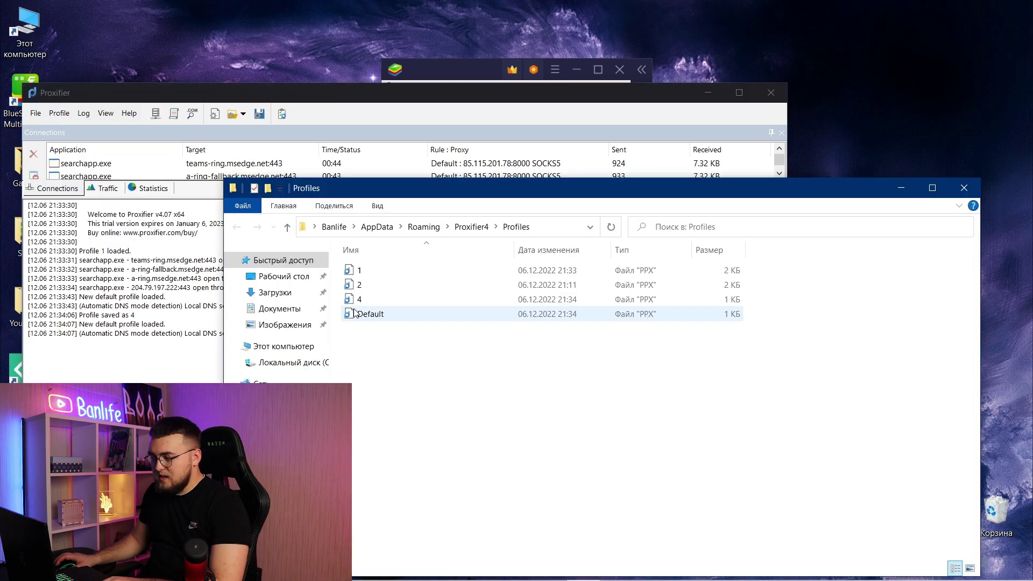
double_click(360, 299)
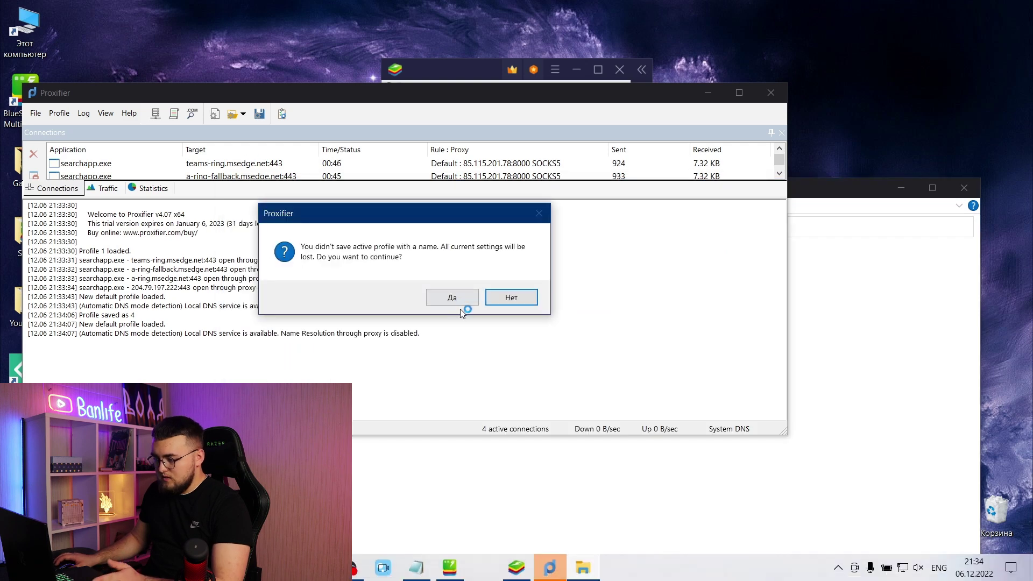
click(459, 303)
click(344, 306)
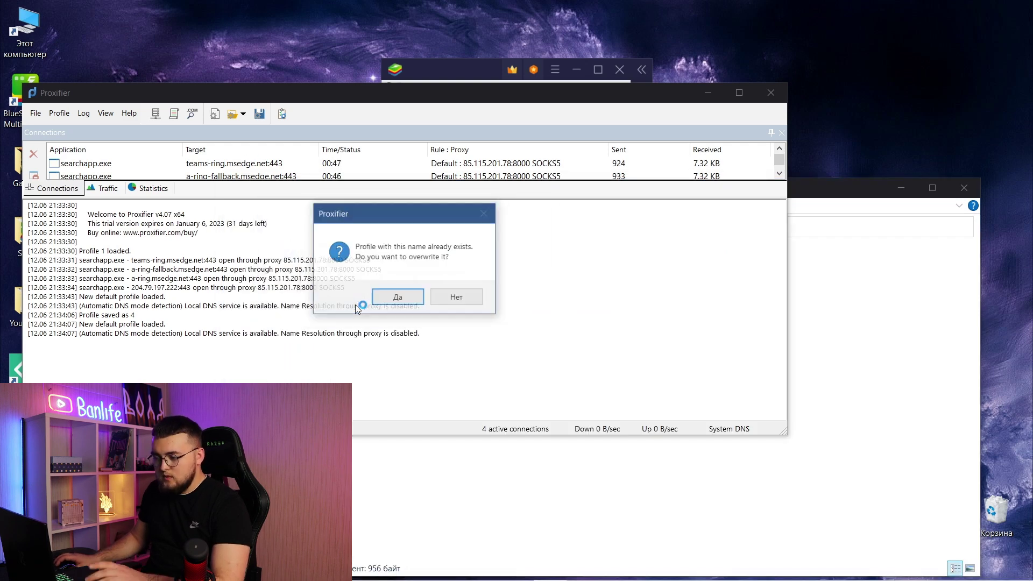
click(414, 297)
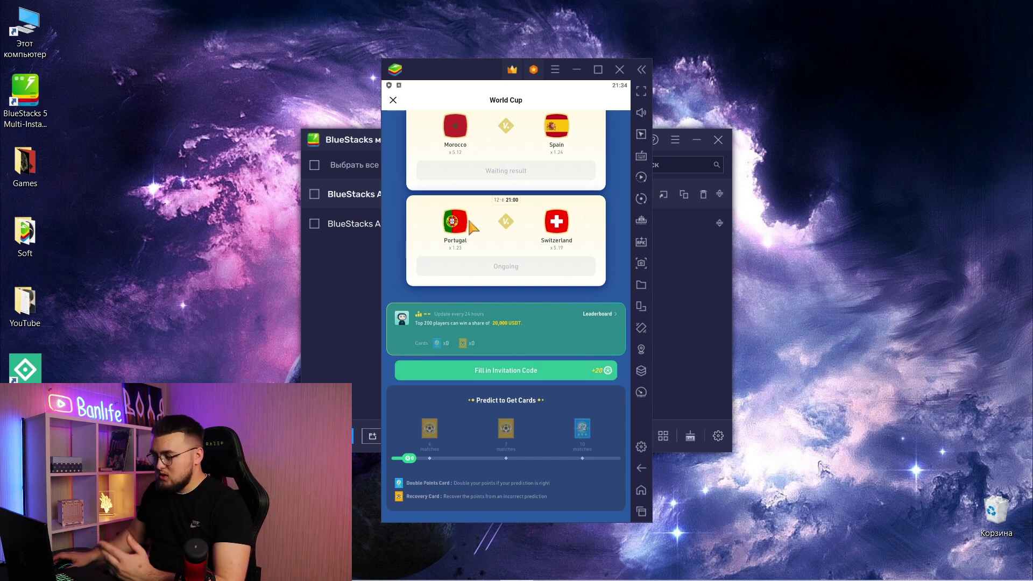
- Quit the App Player 4 instance, confirming with Закрыть, and begin creating a new instance
mouse_move(842, 570)
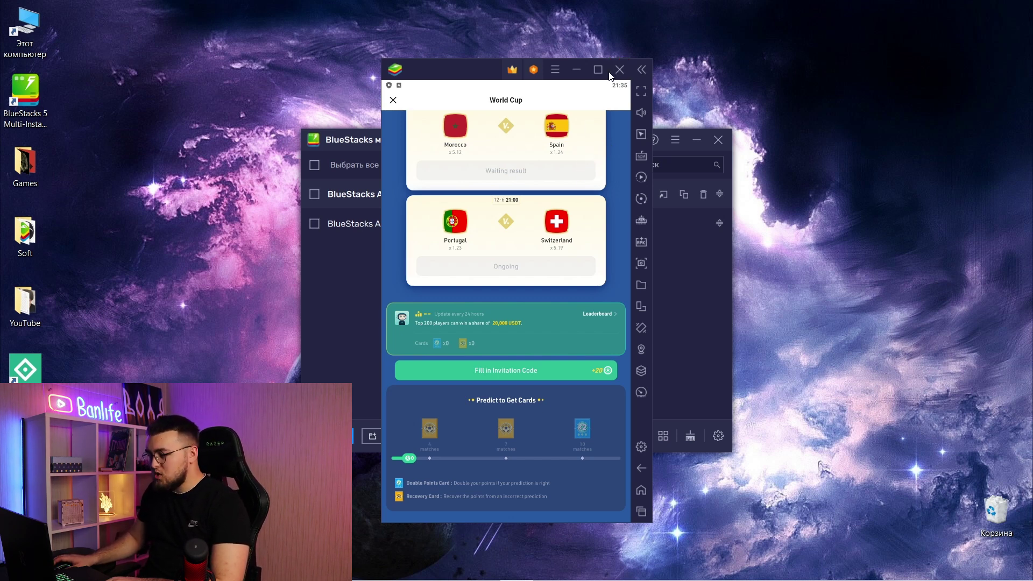
click(620, 70)
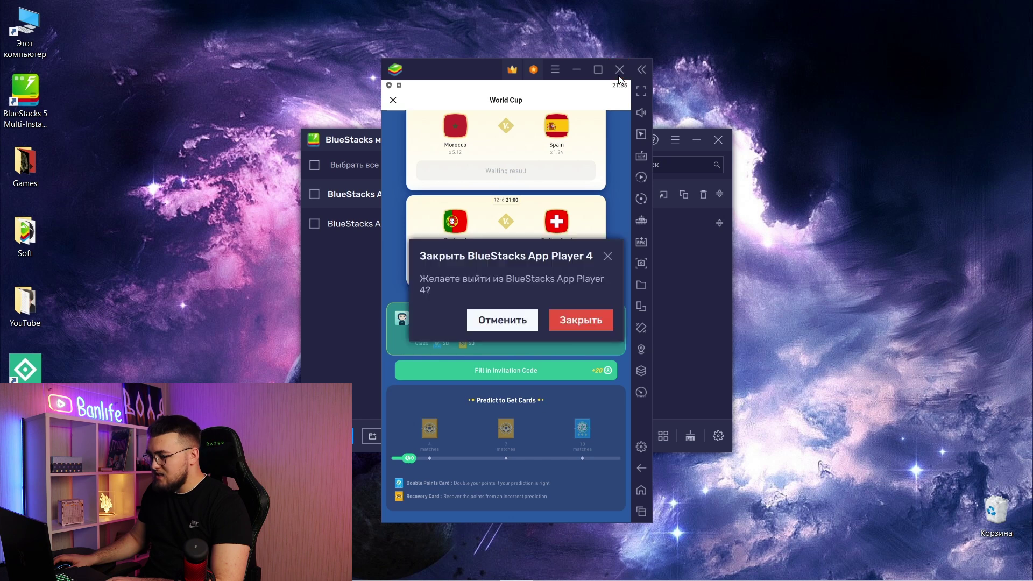
click(579, 322)
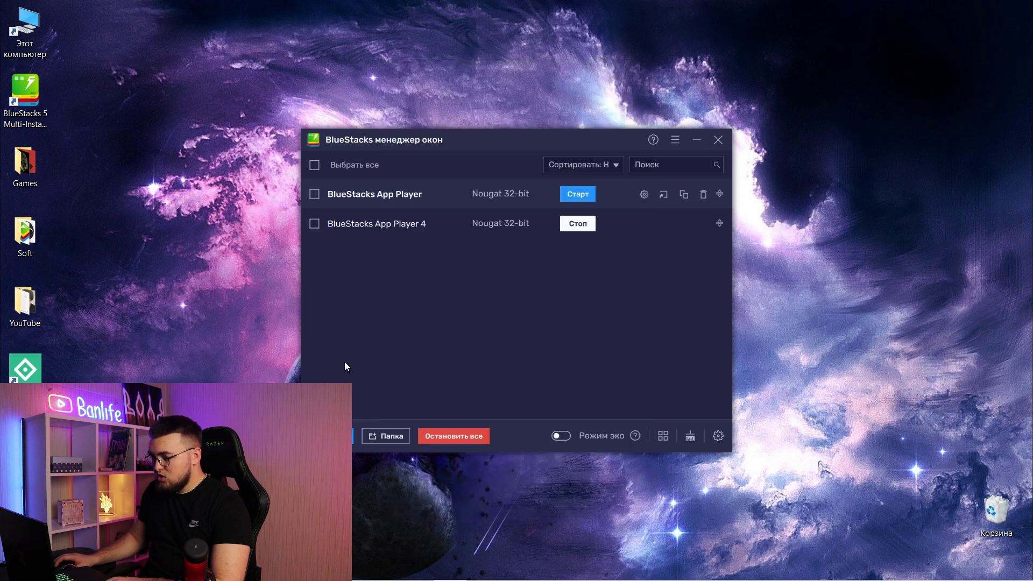
click(327, 436)
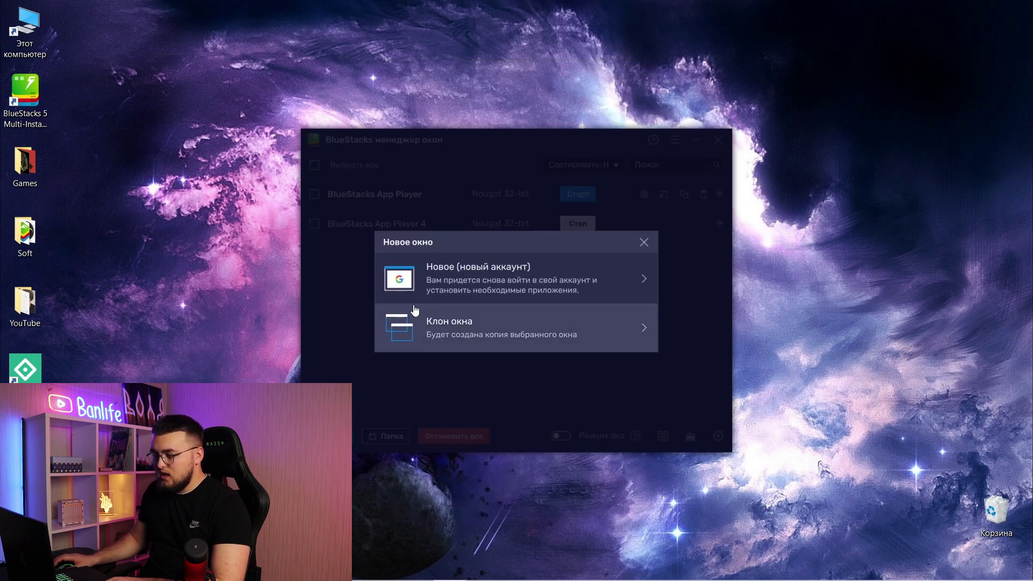
- Choose a fresh-account instance running Nougat 64-bit
click(438, 286)
click(467, 284)
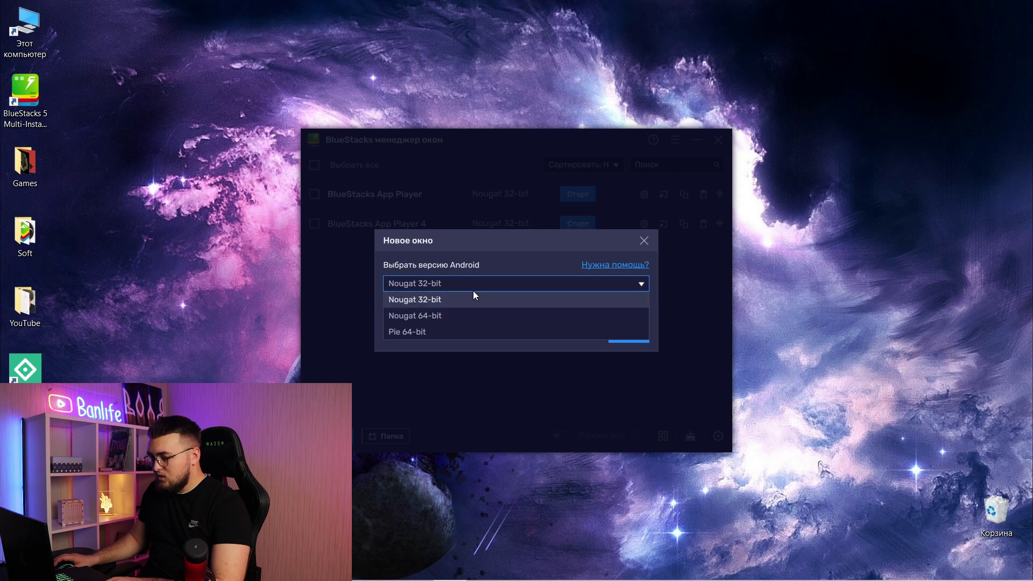
click(444, 317)
click(636, 341)
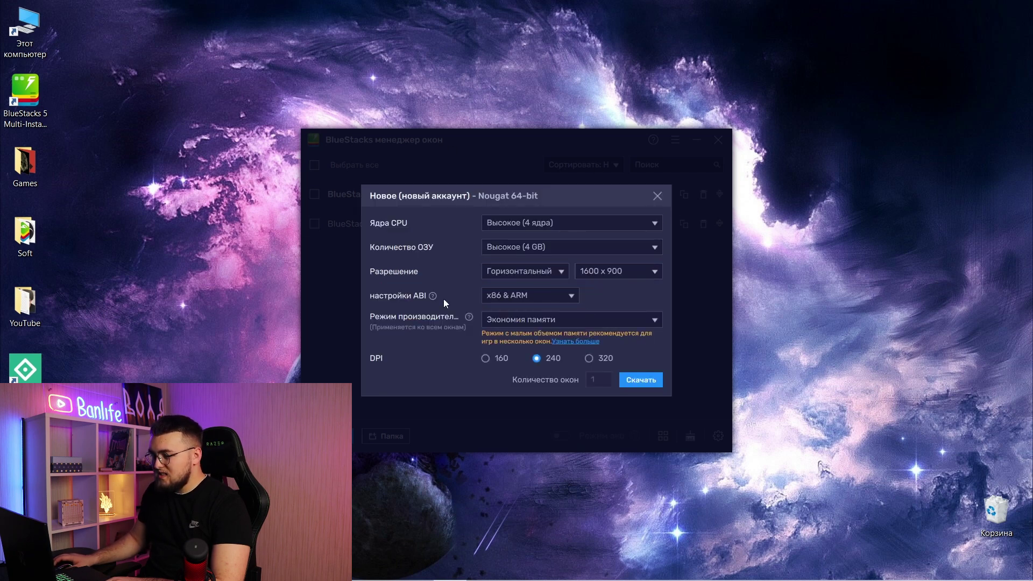
- Set RAM to Среднее (2 GB) and CPU to Среднее (2 ядра), then start the download
click(550, 249)
click(503, 279)
click(555, 222)
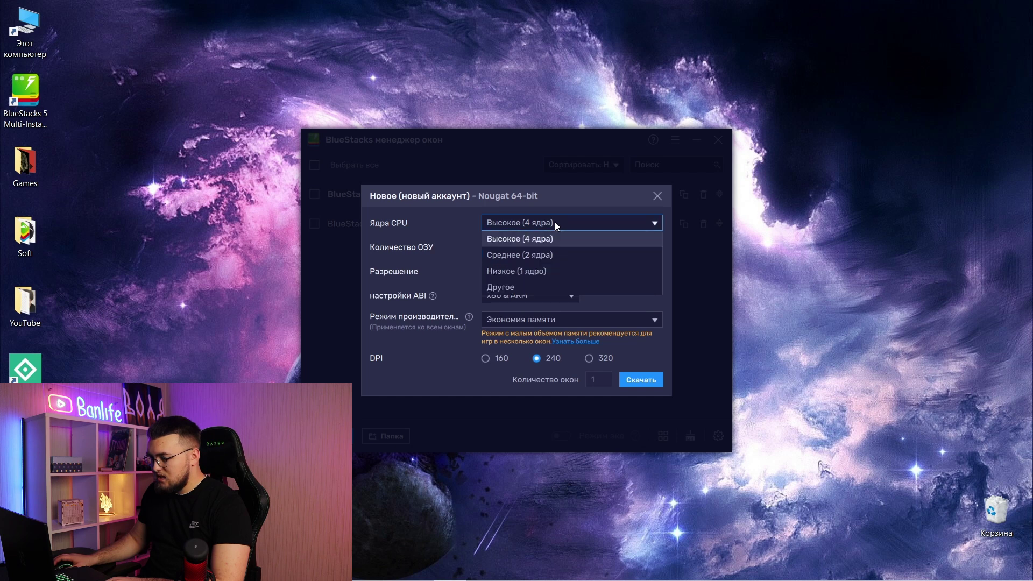
click(565, 255)
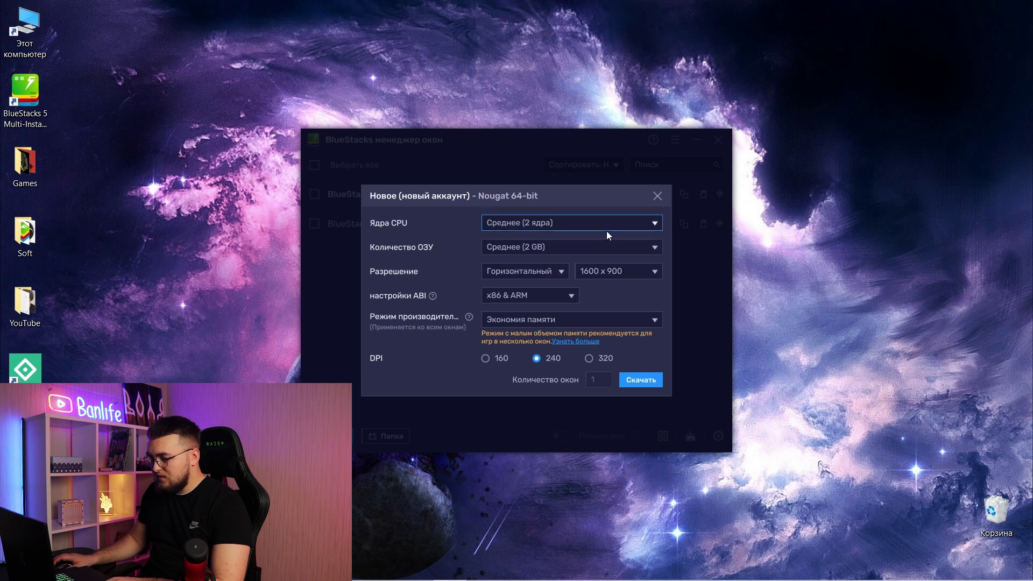
click(640, 380)
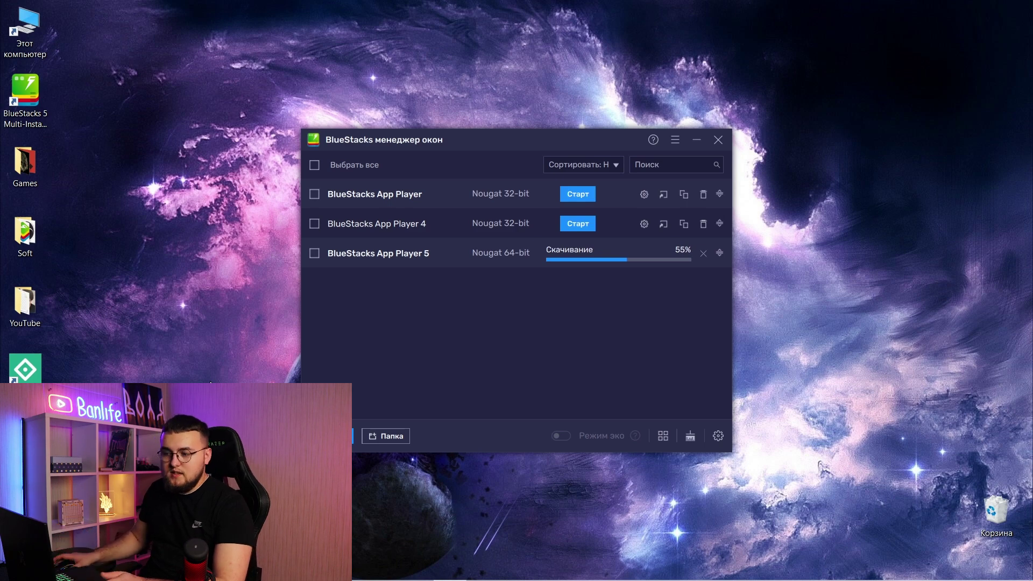
- Check the KuCoin predictions post in Telegram, then minimize it to return to the manager
click(393, 568)
scroll(547, 291, down, 5)
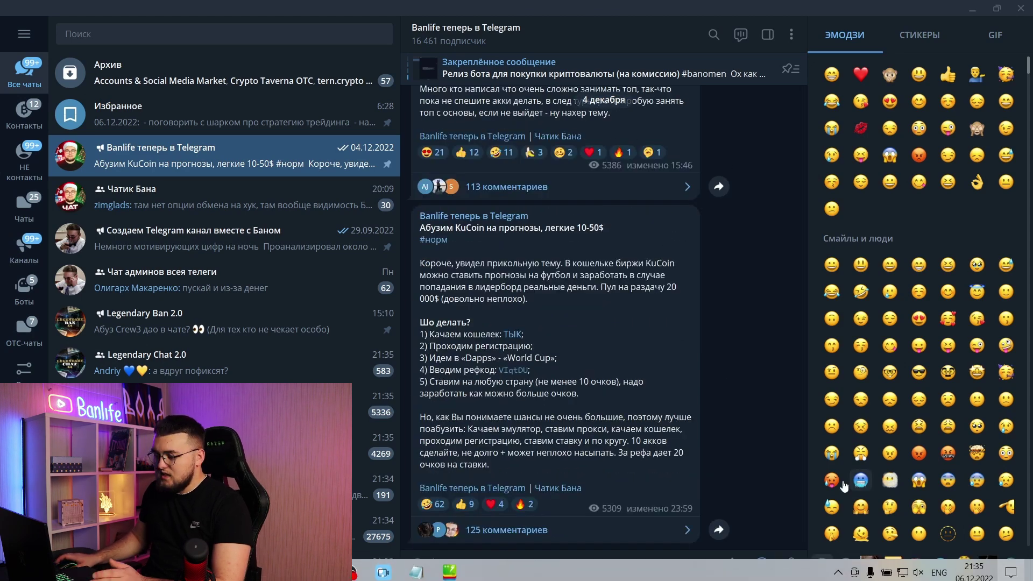
click(972, 9)
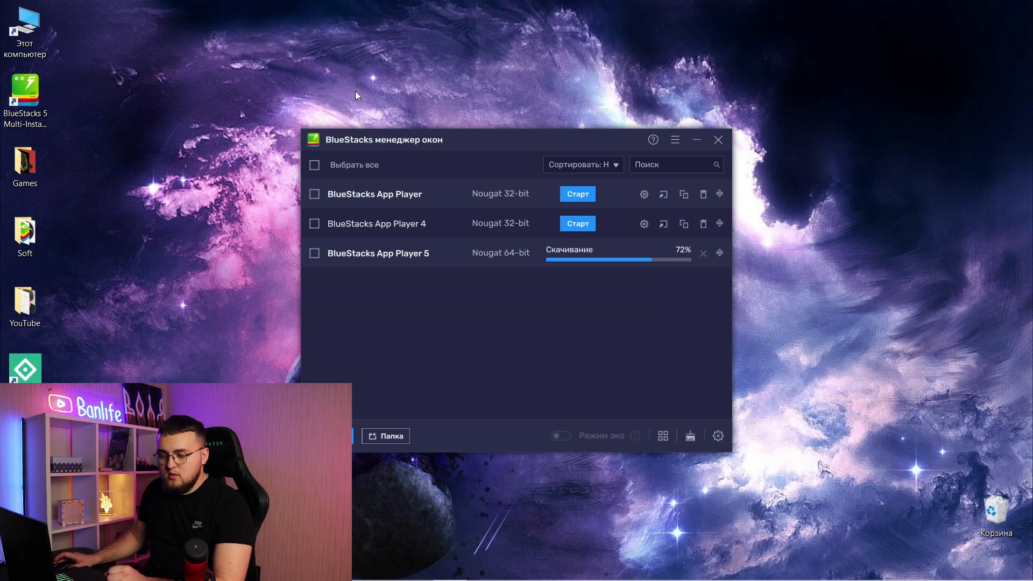